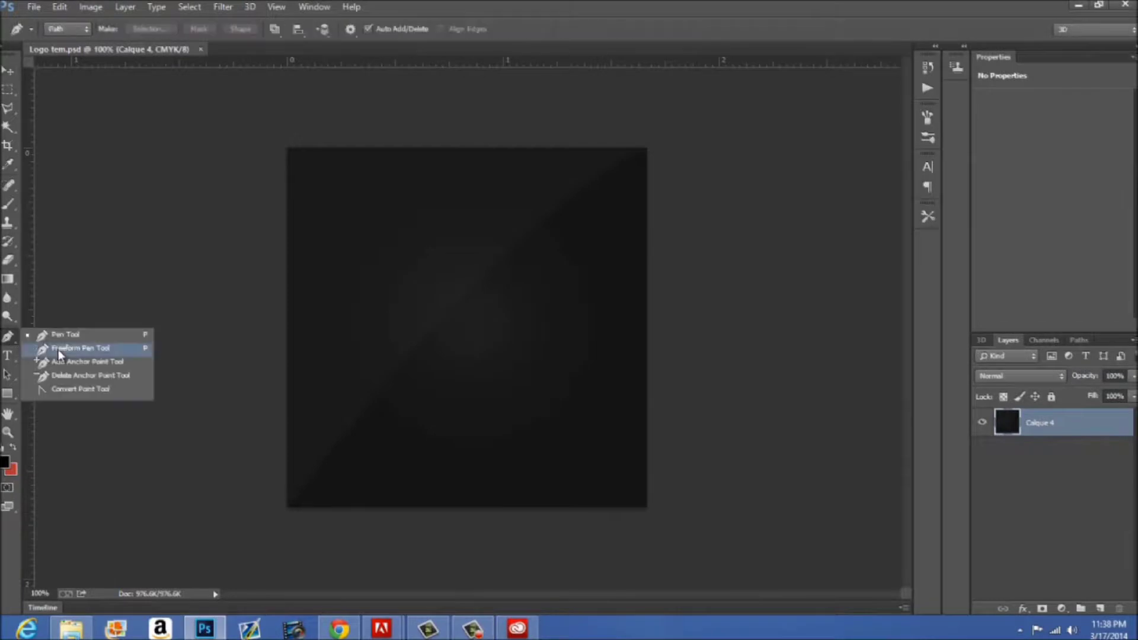
Draw a closed, rough Z-shaped path with the Pen tool across the middle of the dark canvas.
{"action": "left_click", "coordinate": [53, 336]}
{"action": "left_click", "coordinate": [410, 281]}
{"action": "left_click", "coordinate": [390, 326]}
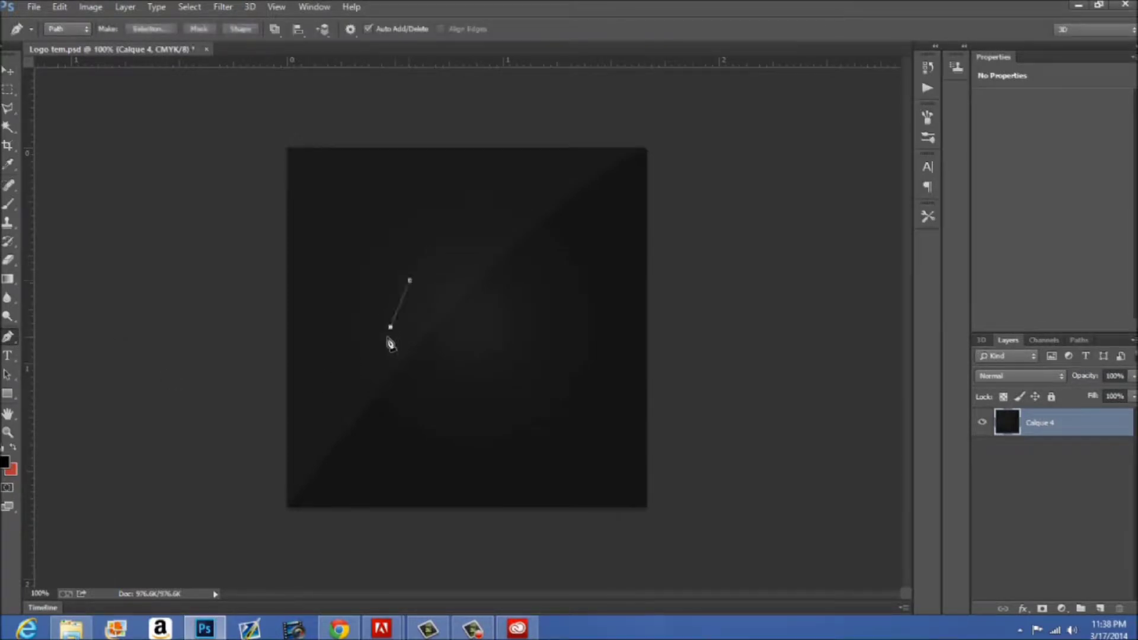
{"action": "left_click", "coordinate": [556, 252]}
{"action": "left_click", "coordinate": [431, 214]}
{"action": "left_click", "coordinate": [365, 199]}
{"action": "left_click_drag", "start_coordinate": [390, 327], "coordinate": [351, 355]}
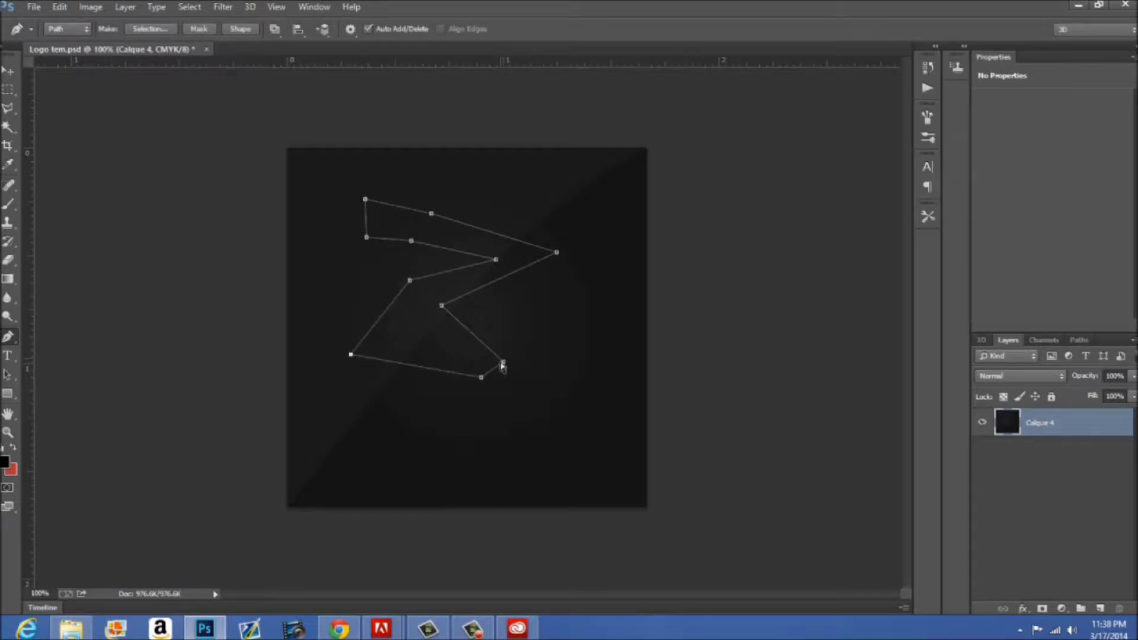
Reposition the path's inner and upper anchor points to form a pointed, curved tail on the Z's upper stroke.
{"action": "left_click_drag", "start_coordinate": [441, 306], "coordinate": [425, 334]}
{"action": "left_click_drag", "start_coordinate": [410, 281], "coordinate": [381, 313]}
{"action": "left_click_drag", "start_coordinate": [496, 260], "coordinate": [492, 265]}
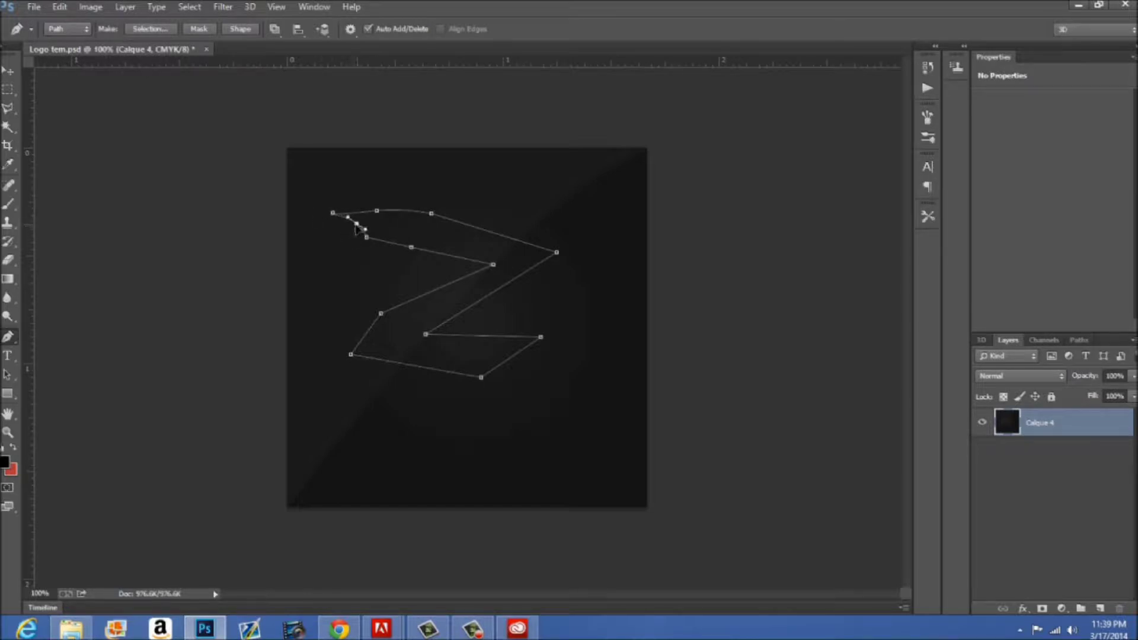
{"action": "left_click_drag", "start_coordinate": [377, 211], "coordinate": [382, 209]}
{"action": "left_click_drag", "start_coordinate": [557, 252], "coordinate": [580, 262]}
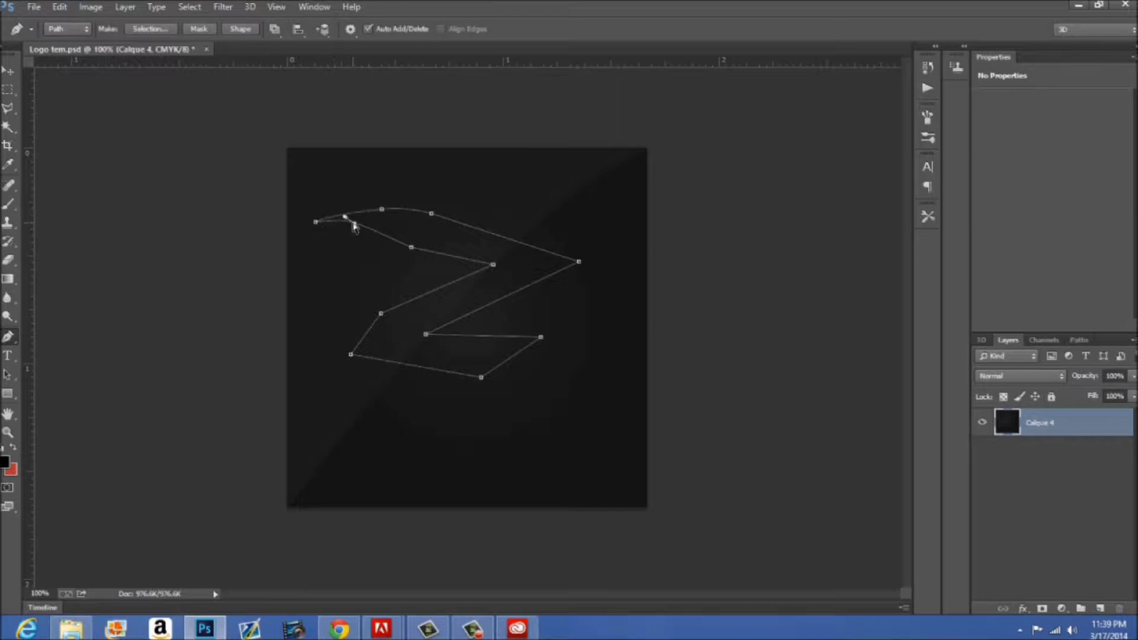
Reshape the lower half of the Z path, slanting its base and bending the upper edge of the lower tail.
{"action": "left_click_drag", "start_coordinate": [541, 339], "coordinate": [589, 364]}
{"action": "left_click_drag", "start_coordinate": [482, 378], "coordinate": [487, 401]}
{"action": "left_click_drag", "start_coordinate": [589, 364], "coordinate": [580, 385]}
{"action": "left_click_drag", "start_coordinate": [380, 317], "coordinate": [350, 311]}
{"action": "left_click_drag", "start_coordinate": [486, 400], "coordinate": [490, 410]}
{"action": "left_click_drag", "start_coordinate": [426, 335], "coordinate": [394, 342]}
{"action": "left_click_drag", "start_coordinate": [580, 385], "coordinate": [577, 400]}
{"action": "left_click_drag", "start_coordinate": [394, 342], "coordinate": [412, 333]}
{"action": "mouse_move", "coordinate": [491, 410]}
{"action": "left_mouse_down"}
{"action": "mouse_move", "coordinate": [477, 428]}
{"action": "mouse_move", "coordinate": [480, 415]}
{"action": "left_mouse_up"}
{"action": "left_click_drag", "start_coordinate": [578, 400], "coordinate": [516, 386]}
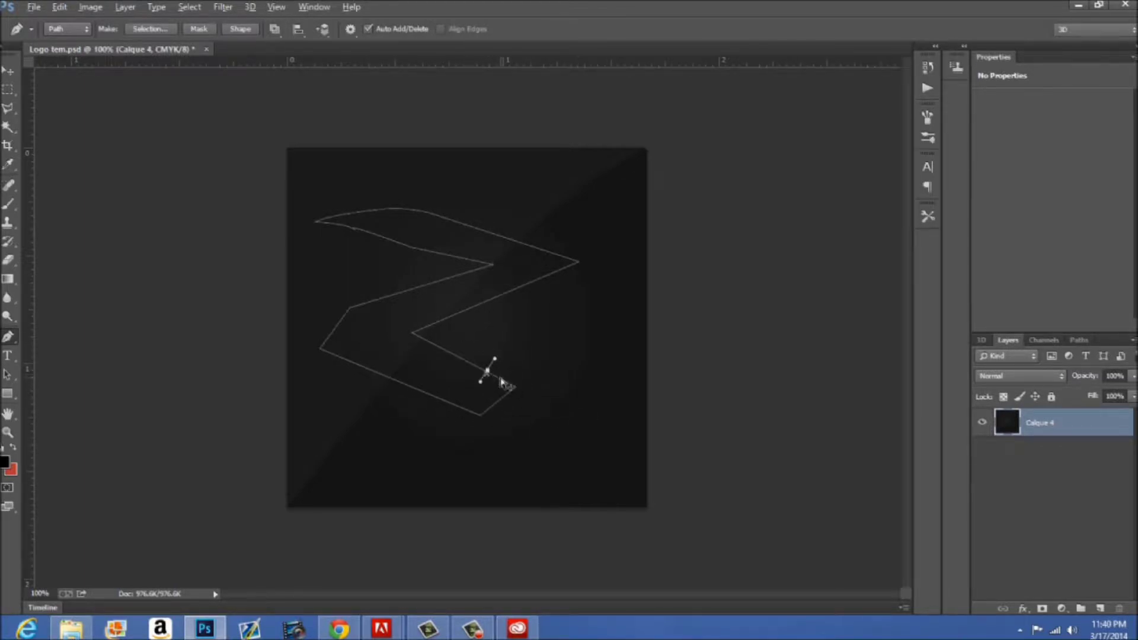
{"action": "left_click_drag", "start_coordinate": [481, 380], "coordinate": [474, 392]}
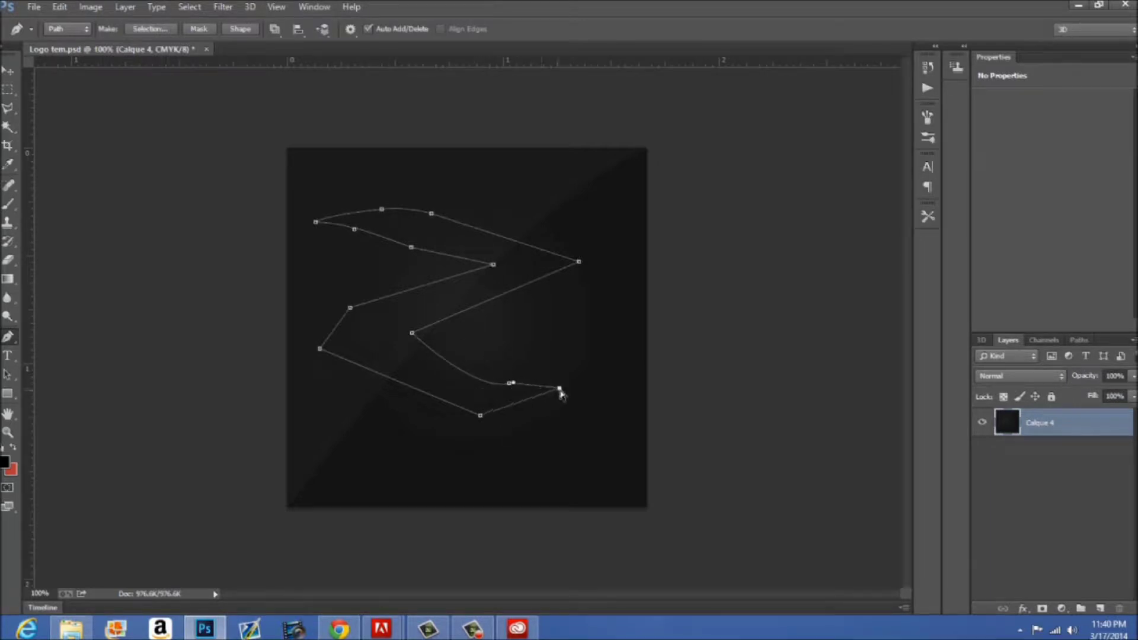
Fine-tune the anchor points along the upper edge of the Z's lower tail to smooth its curve.
{"action": "left_click", "coordinate": [8, 433]}
{"action": "left_click", "coordinate": [532, 391]}
{"action": "left_click", "coordinate": [532, 392]}
{"action": "left_click", "coordinate": [532, 392]}
{"action": "left_click", "coordinate": [9, 337]}
{"action": "left_click_drag", "start_coordinate": [405, 311], "coordinate": [405, 316]}
{"action": "left_click_drag", "start_coordinate": [413, 317], "coordinate": [414, 319]}
{"action": "left_click", "coordinate": [288, 441], "text": "ctrl"}
{"action": "left_click", "coordinate": [7, 432]}
{"action": "right_click", "coordinate": [261, 378]}
{"action": "left_click", "coordinate": [296, 385]}
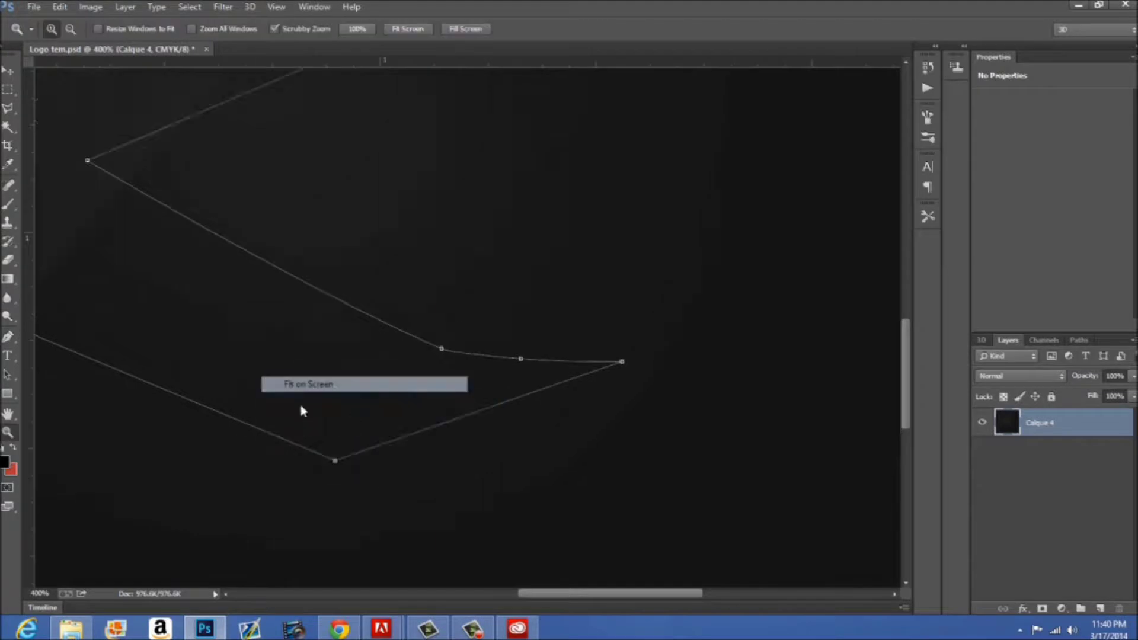
Remove the extra anchor at the Z's lower-left corner and pull the corner out to a single sharp point.
{"action": "left_click", "coordinate": [9, 337]}
{"action": "left_click", "coordinate": [305, 300]}
{"action": "left_click_drag", "start_coordinate": [262, 357], "coordinate": [237, 336]}
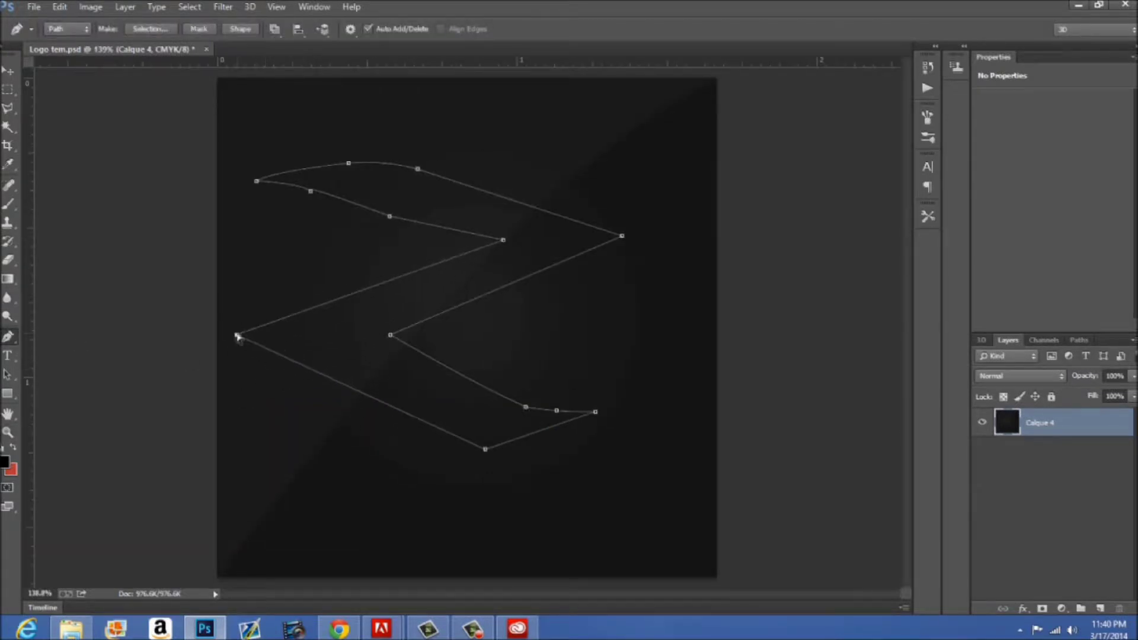
Adjust the Z's inner corners and base, and extend the tip of its lower tail outward.
{"action": "left_click_drag", "start_coordinate": [390, 338], "coordinate": [378, 342]}
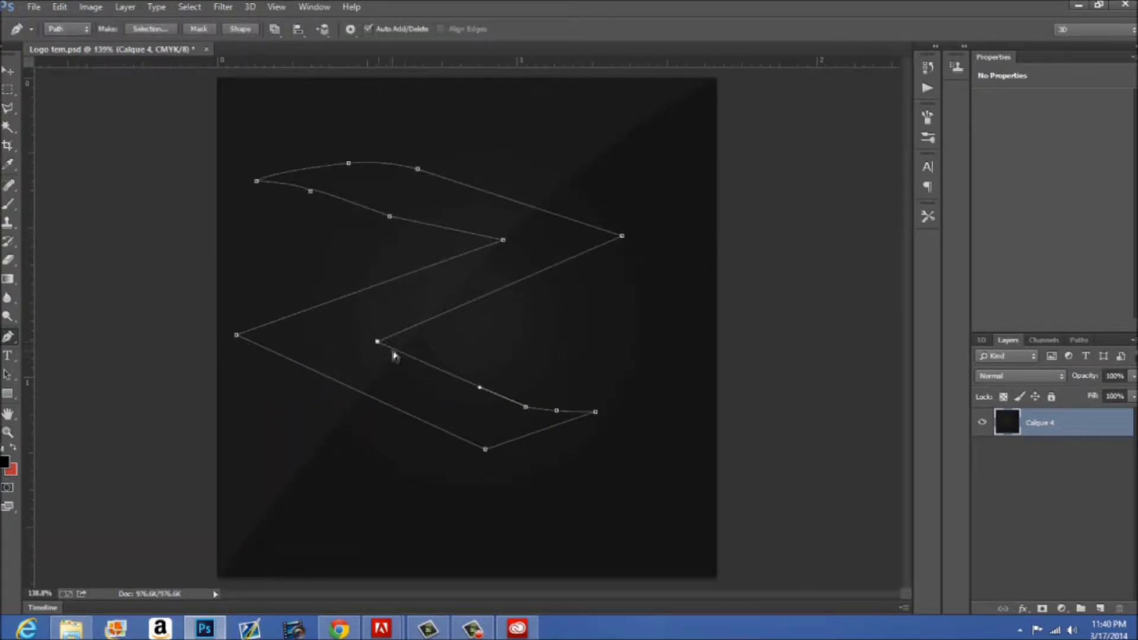
{"action": "left_click_drag", "start_coordinate": [485, 451], "coordinate": [488, 456]}
{"action": "left_click_drag", "start_coordinate": [595, 412], "coordinate": [625, 419]}
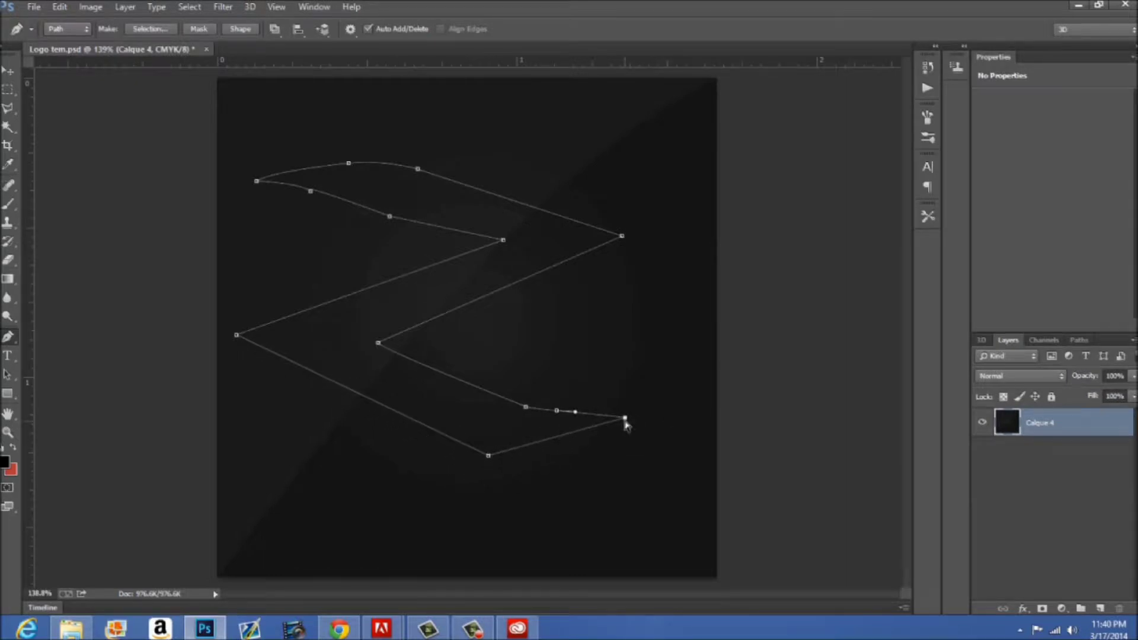
{"action": "left_click_drag", "start_coordinate": [494, 243], "coordinate": [501, 240]}
Rotate the whole Z path counterclockwise so its base lies roughly horizontal, and recenter it on the canvas.
{"action": "key", "text": "ctrl+t"}
{"action": "left_click_drag", "start_coordinate": [632, 157], "coordinate": [543, 92]}
{"action": "left_click_drag", "start_coordinate": [538, 322], "coordinate": [566, 338]}
{"action": "key", "text": "Return"}
Refine the rotated Z path by curving both pointed tails and levelling the top bar with its right corner.
{"action": "left_click_drag", "start_coordinate": [681, 339], "coordinate": [669, 337]}
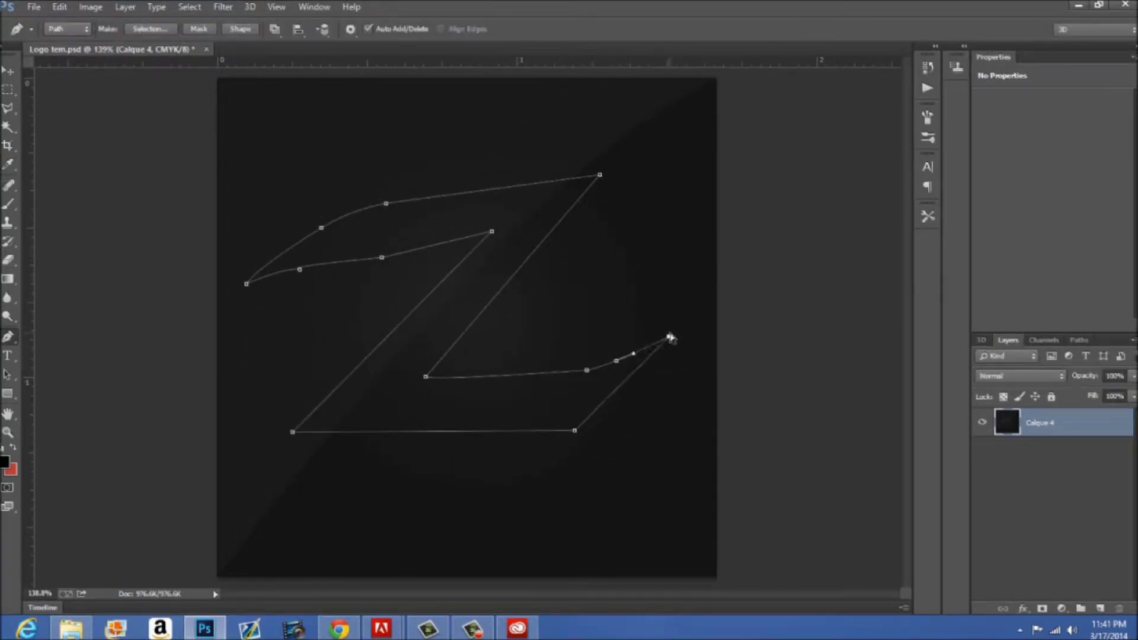
{"action": "left_click_drag", "start_coordinate": [619, 388], "coordinate": [605, 391]}
{"action": "left_click", "coordinate": [301, 271]}
{"action": "left_click_drag", "start_coordinate": [318, 274], "coordinate": [319, 266]}
{"action": "left_click", "coordinate": [382, 259], "text": "ctrl"}
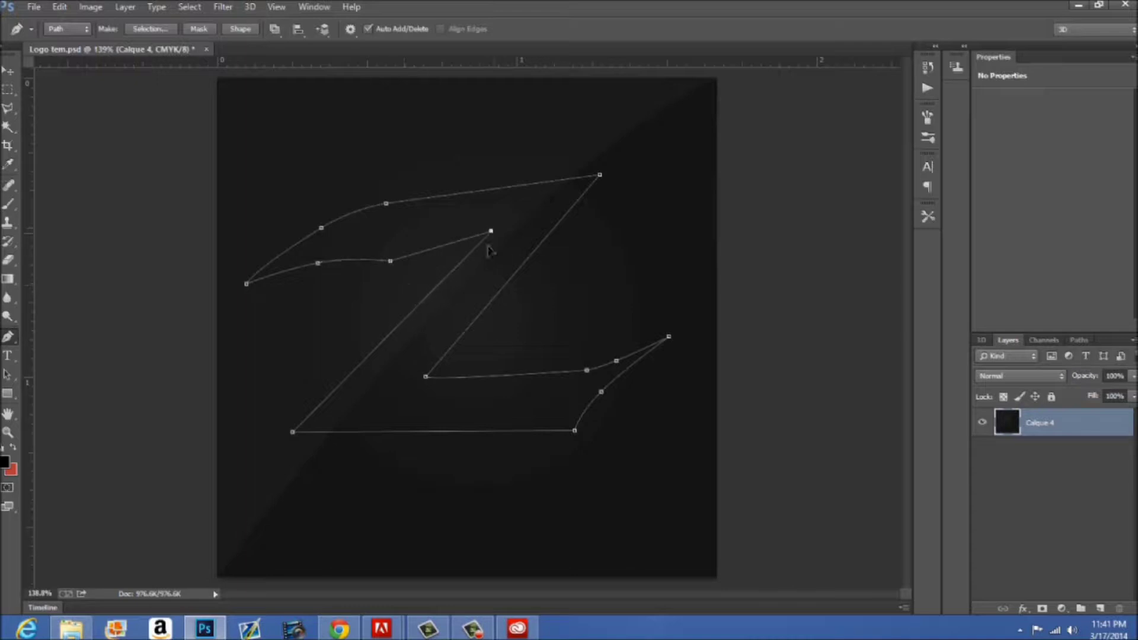
{"action": "left_click_drag", "start_coordinate": [600, 176], "coordinate": [602, 200]}
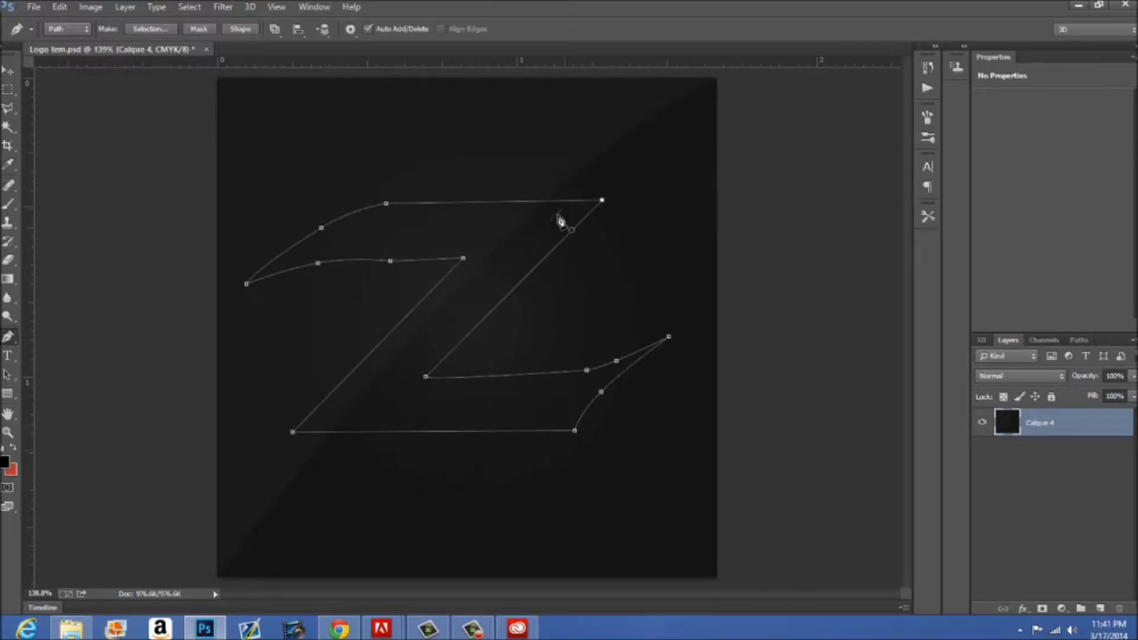
Fill the Z path with red on a new layer and clear the path outline.
{"action": "left_click", "coordinate": [1100, 609]}
{"action": "right_click", "coordinate": [428, 323]}
{"action": "left_click", "coordinate": [460, 349]}
{"action": "left_click", "coordinate": [668, 163]}
{"action": "right_click", "coordinate": [486, 263]}
{"action": "left_click", "coordinate": [518, 310]}
{"action": "key", "text": "Return"}
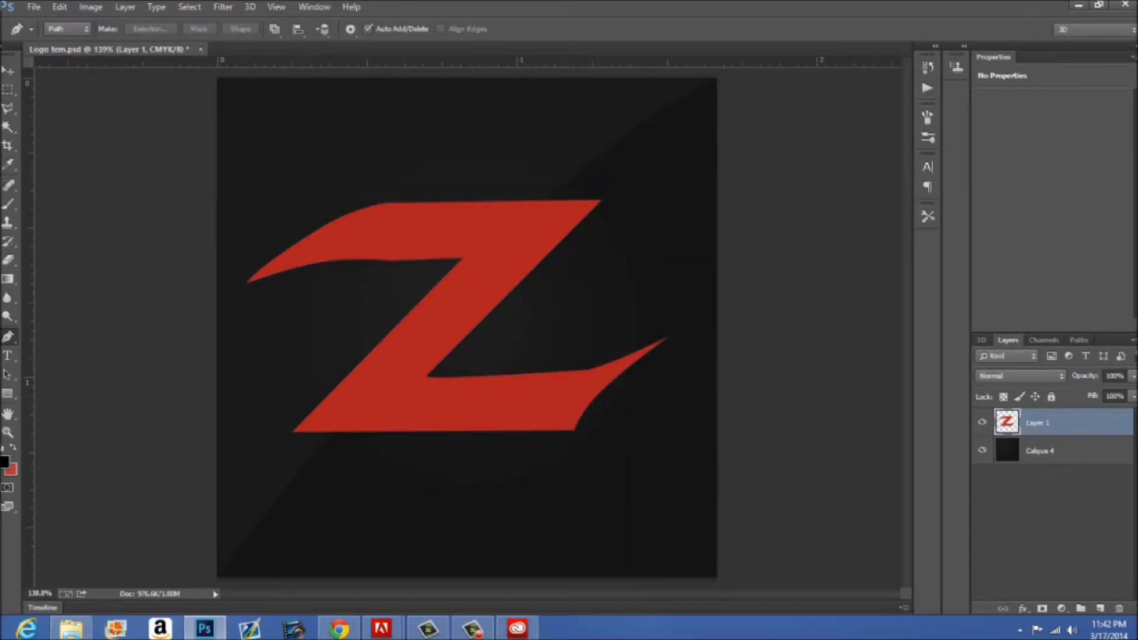
Add a drop shadow and a 1 px stroke to the red Z layer.
{"action": "double_click", "coordinate": [1097, 432]}
{"action": "left_click", "coordinate": [592, 438]}
{"action": "left_click", "coordinate": [609, 311]}
{"action": "left_click_drag", "start_coordinate": [774, 251], "coordinate": [854, 244]}
{"action": "double_click", "coordinate": [855, 248]}
{"action": "type", "text": "1"}
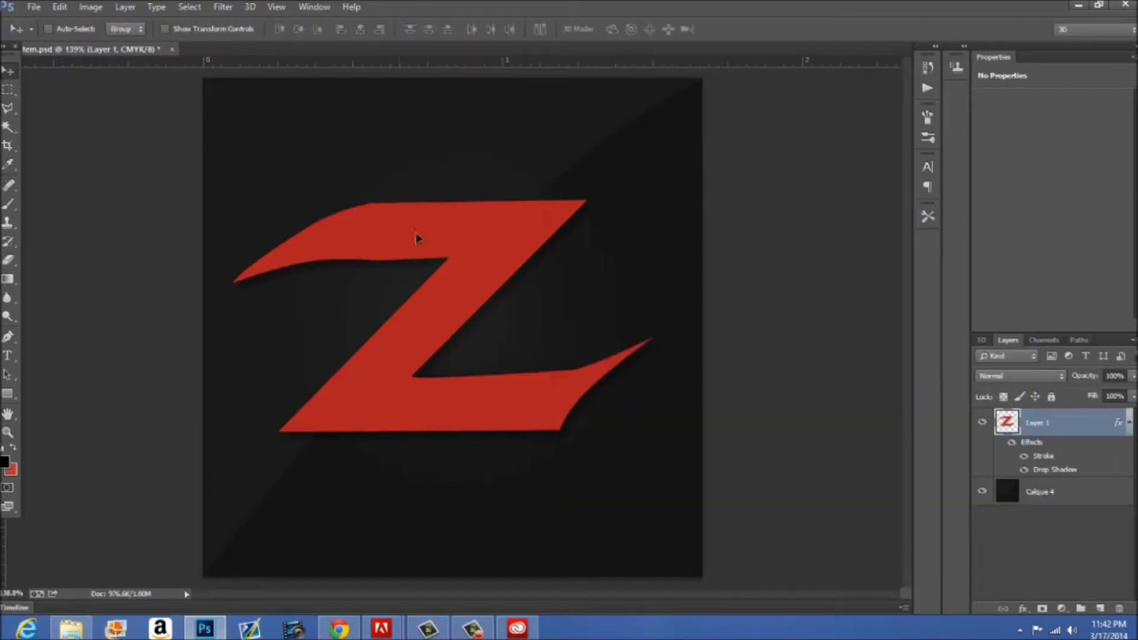
Enlarge the red Z and place it in the upper part of the canvas, leaving space beneath it.
{"action": "left_click_drag", "start_coordinate": [416, 234], "coordinate": [414, 193]}
{"action": "key", "text": "ctrl+t"}
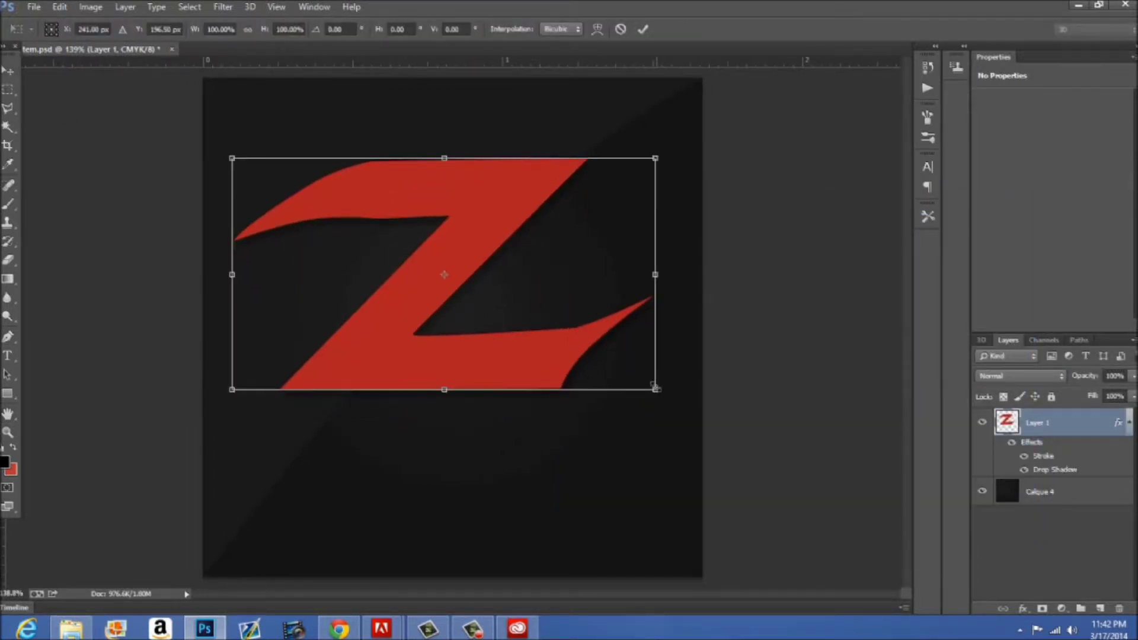
{"action": "left_click_drag", "start_coordinate": [655, 389], "coordinate": [692, 409]}
{"action": "left_click_drag", "start_coordinate": [460, 410], "coordinate": [460, 433]}
{"action": "left_click_drag", "start_coordinate": [487, 386], "coordinate": [472, 356]}
{"action": "left_click", "coordinate": [643, 28]}
{"action": "left_click_drag", "start_coordinate": [473, 224], "coordinate": [483, 219]}
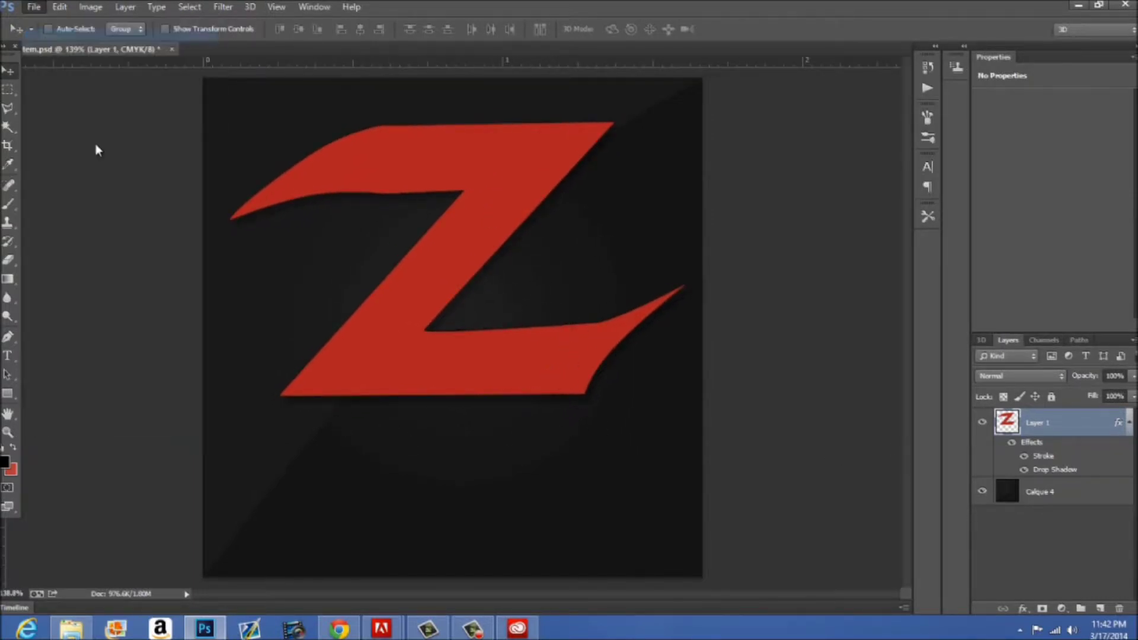
Open the Ghosts-Blog_gettingstarted picture from the Pictures library and convert its background to a regular layer.
{"action": "key", "text": "ctrl+o"}
{"action": "left_click", "coordinate": [51, 218]}
{"action": "scroll", "coordinate": [1135, 148], "scroll_direction": "down", "scroll_amount": 10}
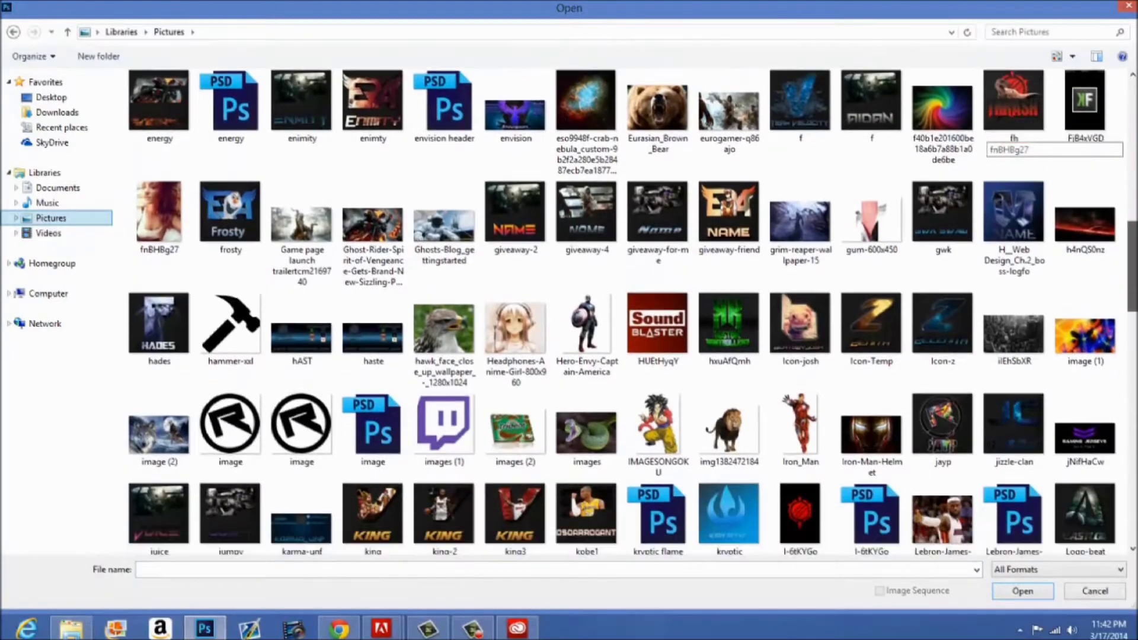
{"action": "left_click_drag", "start_coordinate": [1133, 266], "coordinate": [1133, 275]}
{"action": "double_click", "coordinate": [445, 181]}
{"action": "double_click", "coordinate": [1044, 417]}
Bring the astronaut picture into the logo document, then scale and position it to cover the red Z.
{"action": "left_click_drag", "start_coordinate": [243, 273], "coordinate": [397, 219]}
{"action": "key", "text": "ctrl+t"}
{"action": "left_click_drag", "start_coordinate": [888, 470], "coordinate": [580, 310]}
{"action": "left_click_drag", "start_coordinate": [482, 233], "coordinate": [563, 334]}
{"action": "left_click_drag", "start_coordinate": [661, 406], "coordinate": [723, 439]}
{"action": "left_click_drag", "start_coordinate": [641, 367], "coordinate": [591, 312]}
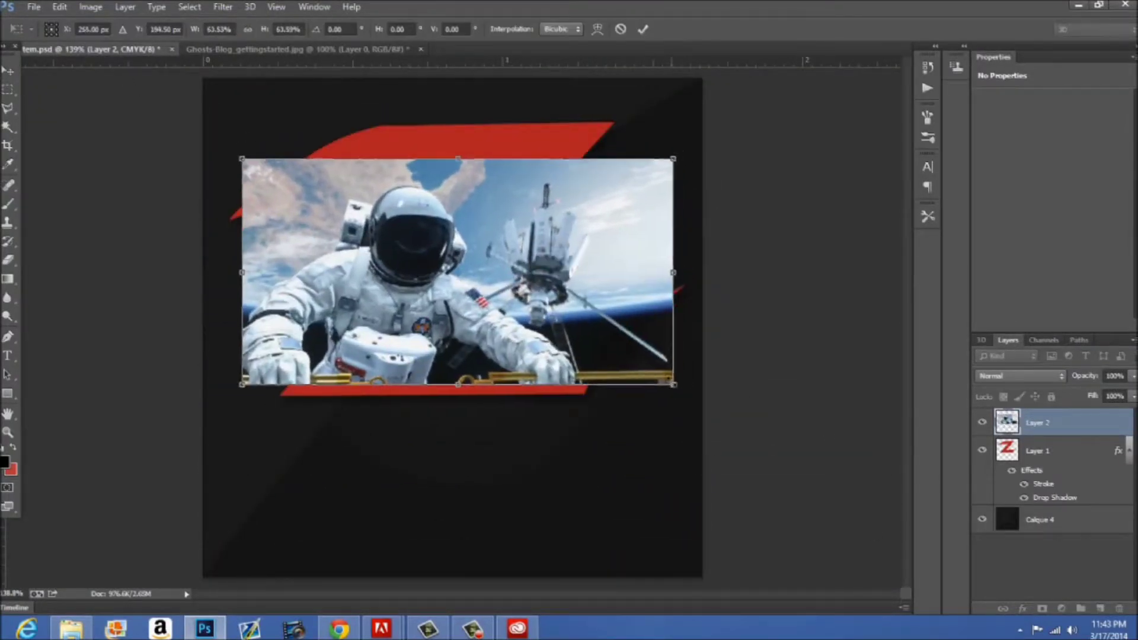
{"action": "left_click_drag", "start_coordinate": [674, 384], "coordinate": [724, 410]}
{"action": "left_click_drag", "start_coordinate": [664, 367], "coordinate": [648, 342]}
{"action": "left_click_drag", "start_coordinate": [709, 386], "coordinate": [764, 415]}
{"action": "left_click_drag", "start_coordinate": [683, 363], "coordinate": [666, 349]}
{"action": "key", "text": "Return"}
Clip the astronaut layer to the Z layer and add an unclipped duplicate of it on top.
{"action": "right_click", "coordinate": [1052, 422]}
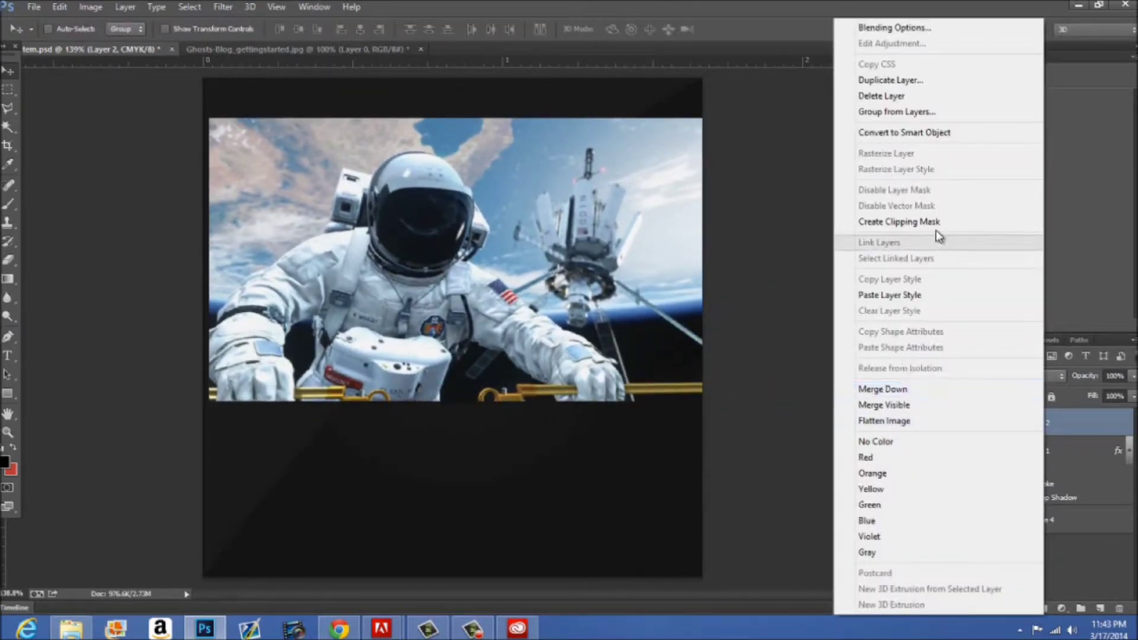
{"action": "left_click", "coordinate": [877, 208]}
{"action": "right_click", "coordinate": [1087, 423]}
{"action": "left_click", "coordinate": [949, 81]}
{"action": "left_click", "coordinate": [700, 181]}
{"action": "right_click", "coordinate": [1080, 422]}
{"action": "left_click", "coordinate": [973, 224]}
Outline the astronaut on the duplicate layer with the Magnetic Lasso and delete everything outside the selection.
{"action": "left_click", "coordinate": [9, 109]}
{"action": "left_click", "coordinate": [65, 137]}
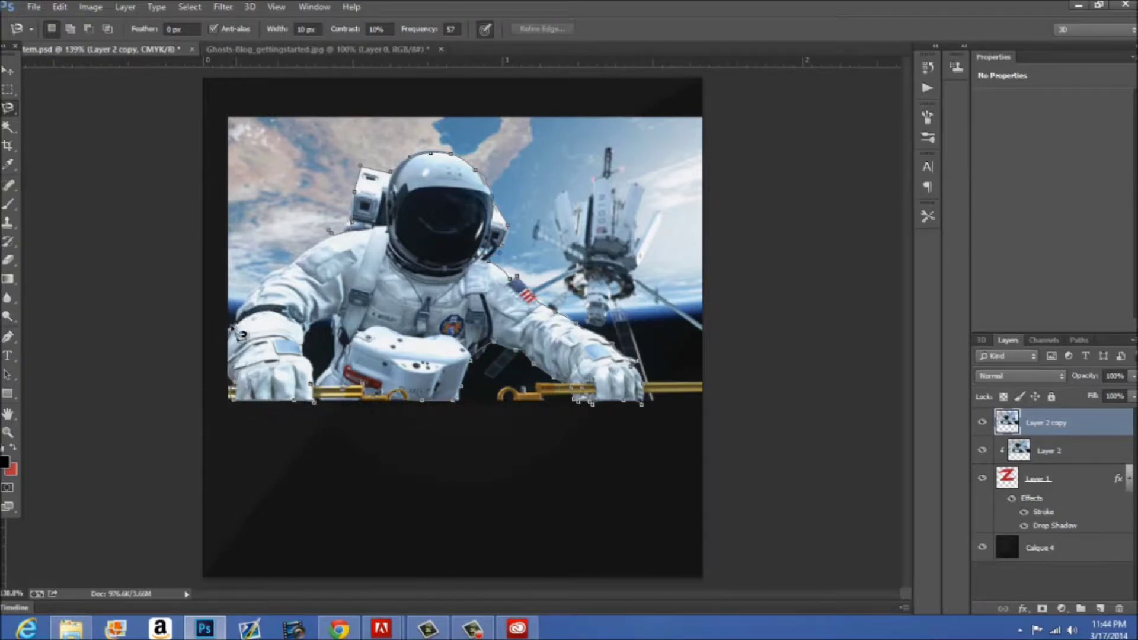
{"action": "left_click", "coordinate": [330, 232]}
{"action": "right_click", "coordinate": [372, 254]}
{"action": "left_click", "coordinate": [398, 280]}
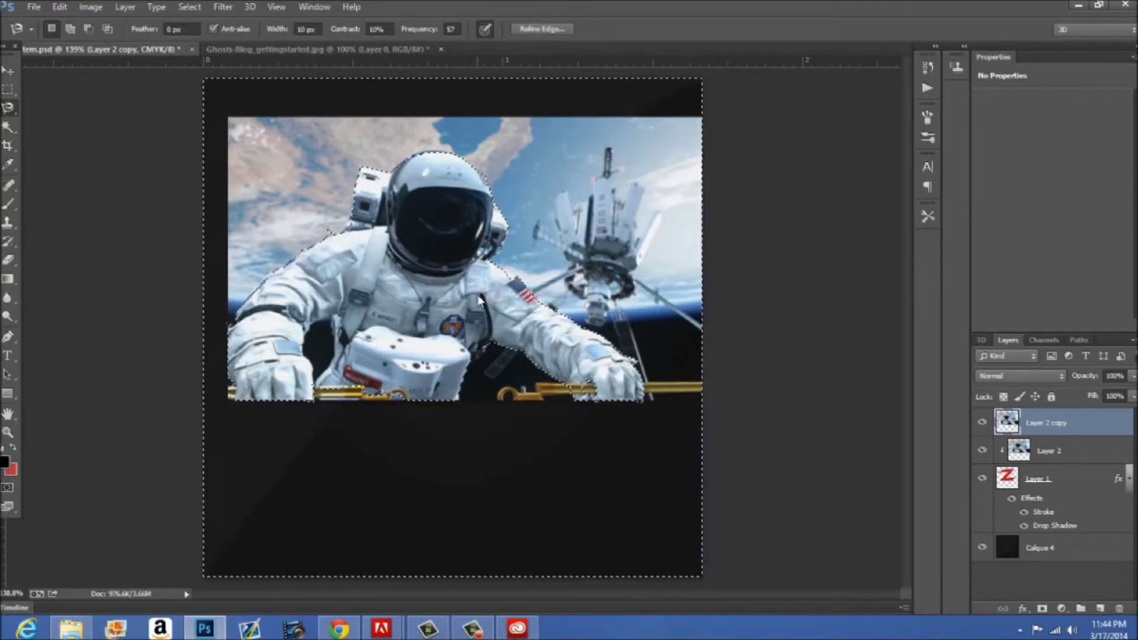
{"action": "key", "text": "Delete"}
{"action": "key", "text": "ctrl+d"}
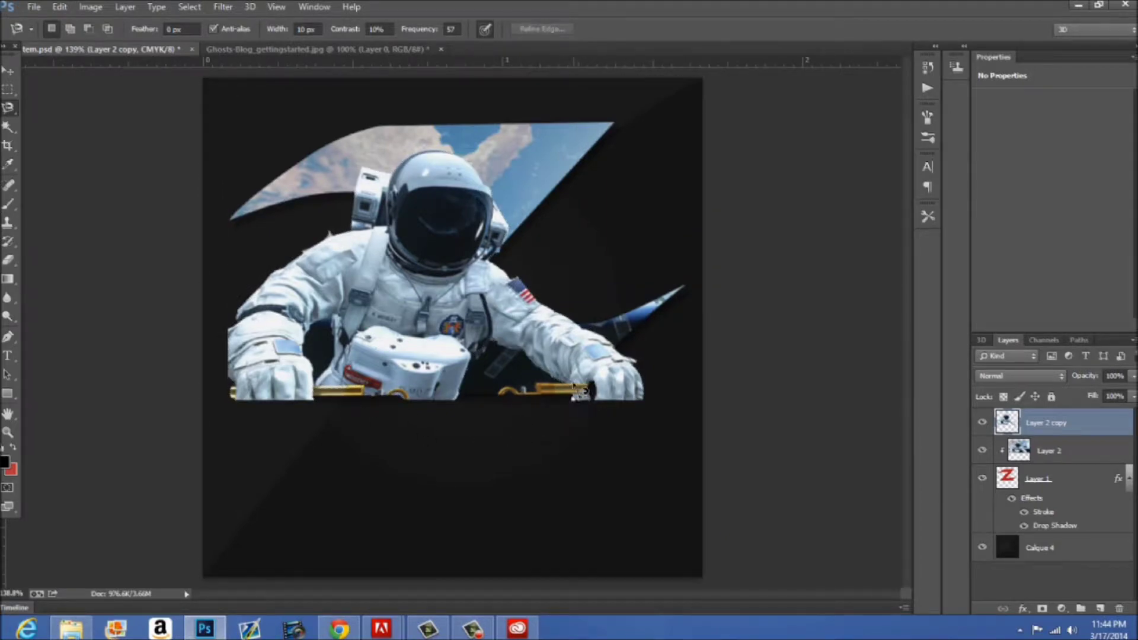
Delete the leftover background around both gloves and between the left arm and torso of the astronaut cutout.
{"action": "left_click", "coordinate": [573, 401]}
{"action": "key", "text": "Delete"}
{"action": "key", "text": "ctrl+d"}
{"action": "double_click", "coordinate": [347, 355]}
{"action": "key", "text": "Delete"}
{"action": "key", "text": "ctrl+d"}
{"action": "left_click", "coordinate": [228, 311]}
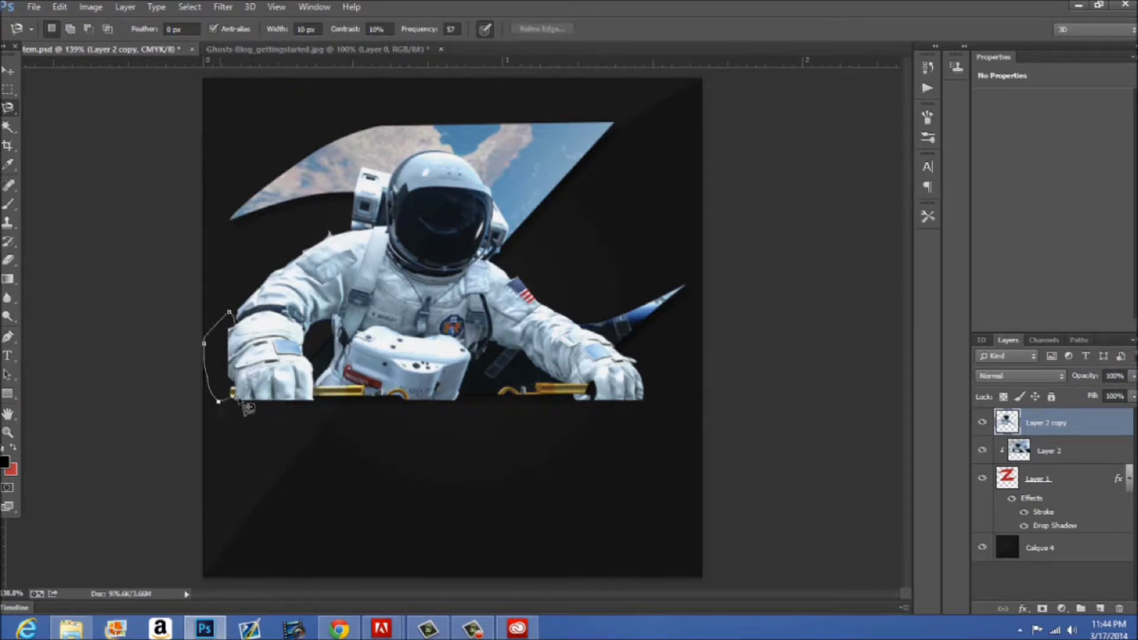
{"action": "double_click", "coordinate": [237, 401]}
{"action": "key", "text": "Delete"}
{"action": "key", "text": "ctrl+d"}
{"action": "key", "text": "5"}
{"action": "key", "text": "2"}
{"action": "left_click", "coordinate": [227, 394]}
{"action": "key", "text": "Escape"}
Trim the astronaut cutout flush with the Z's bottom edge, setting layer opacity to 0% while selecting and back to 100% before deleting.
{"action": "key", "text": "0"}
{"action": "key", "text": "0"}
{"action": "left_click", "coordinate": [279, 395]}
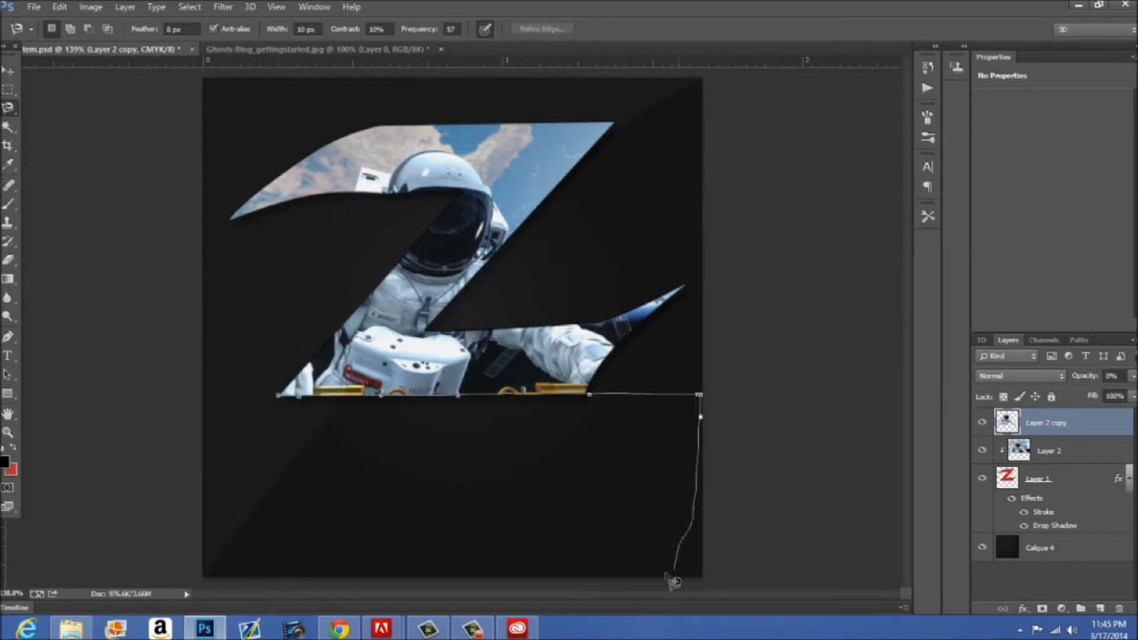
{"action": "left_click", "coordinate": [279, 395]}
{"action": "left_click", "coordinate": [1133, 376]}
{"action": "left_click_drag", "start_coordinate": [1066, 398], "coordinate": [1134, 399]}
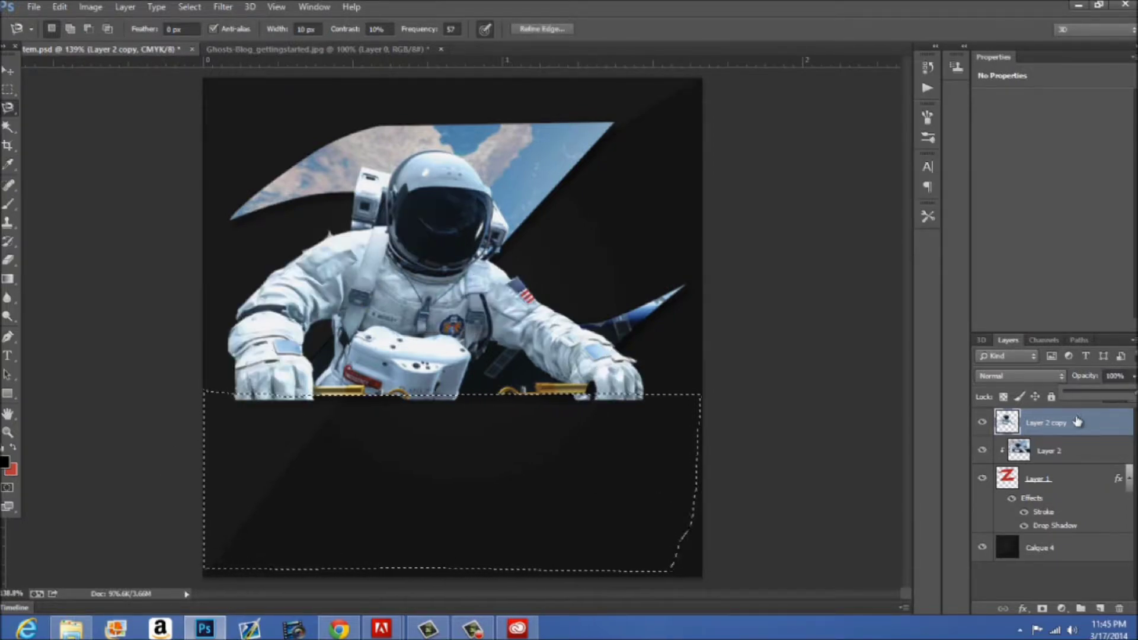
{"action": "key", "text": "Delete"}
{"action": "key", "text": "ctrl+d"}
Erase the part of the right-hand glove that extends past the Z's lower-right edge.
{"action": "key", "text": "e"}
{"action": "left_click", "coordinate": [67, 29]}
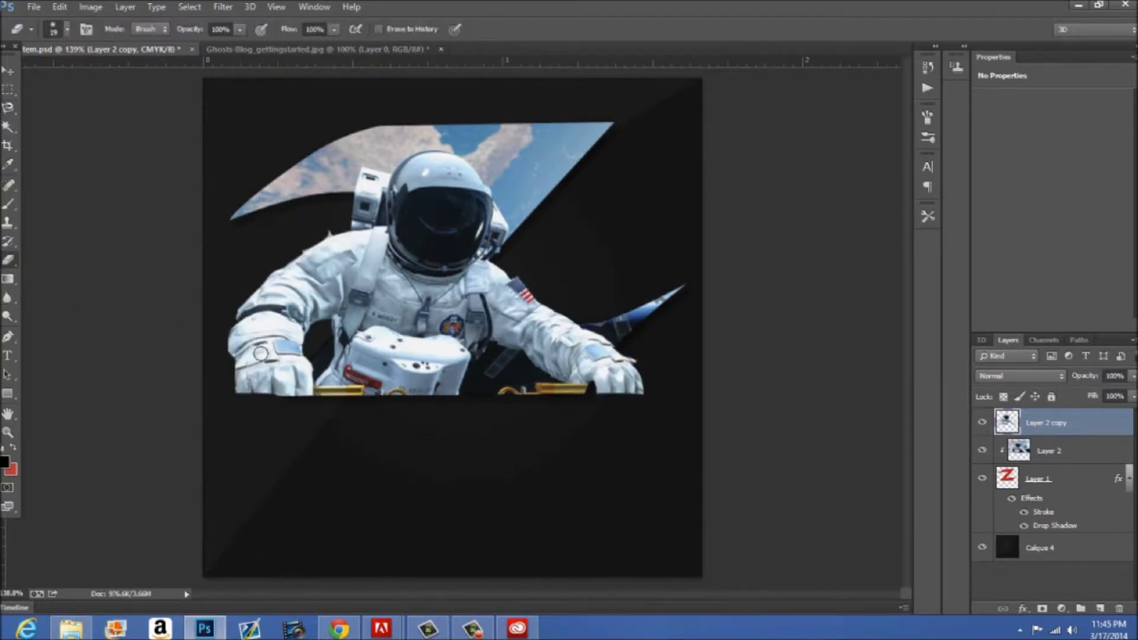
{"action": "left_click_drag", "start_coordinate": [82, 74], "coordinate": [85, 75]}
{"action": "left_click", "coordinate": [715, 400]}
{"action": "left_click_drag", "start_coordinate": [638, 355], "coordinate": [602, 413]}
Try erasing the left-hand glove outside the Z, undo the strokes and adjust the eraser brush.
{"action": "mouse_move", "coordinate": [294, 381]}
{"action": "left_mouse_down"}
{"action": "mouse_move", "coordinate": [234, 390]}
{"action": "mouse_move", "coordinate": [270, 359]}
{"action": "mouse_move", "coordinate": [226, 363]}
{"action": "mouse_move", "coordinate": [262, 379]}
{"action": "mouse_move", "coordinate": [215, 330]}
{"action": "mouse_move", "coordinate": [283, 433]}
{"action": "left_mouse_up"}
{"action": "key", "text": "ctrl+z"}
{"action": "key", "text": "ctrl+z"}
{"action": "left_click", "coordinate": [67, 30]}
{"action": "left_click", "coordinate": [237, 135]}
{"action": "key", "text": "ctrl+z"}
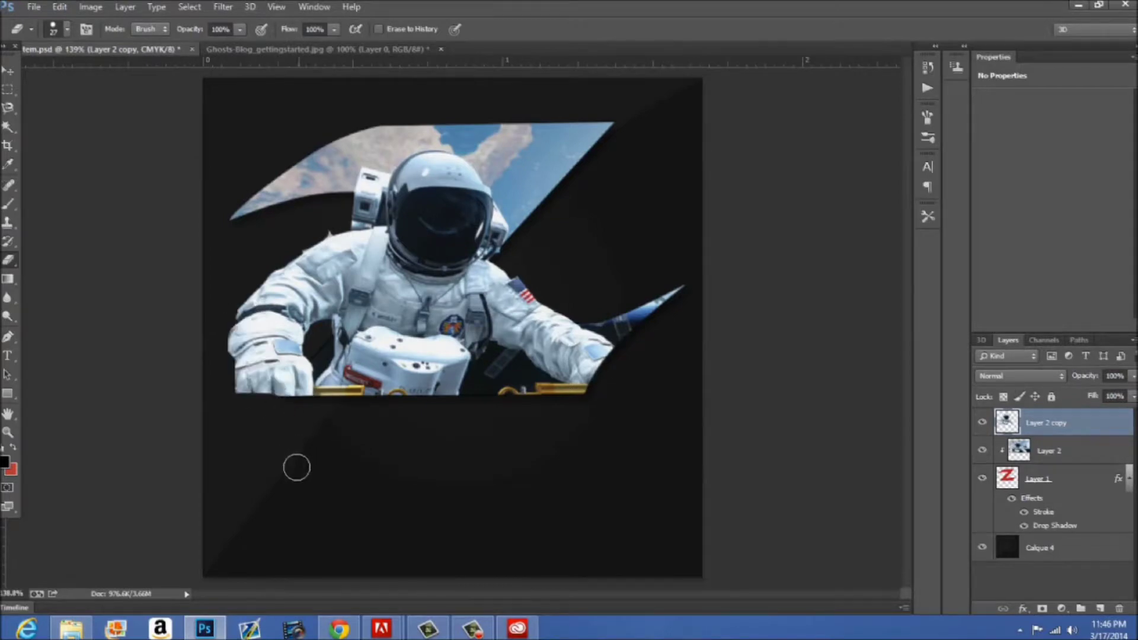
Add a 1 px black outside stroke to the astronaut cutout layer and reduce the stroke's opacity.
{"action": "double_click", "coordinate": [1094, 421]}
{"action": "left_click", "coordinate": [591, 310]}
{"action": "left_click", "coordinate": [627, 312]}
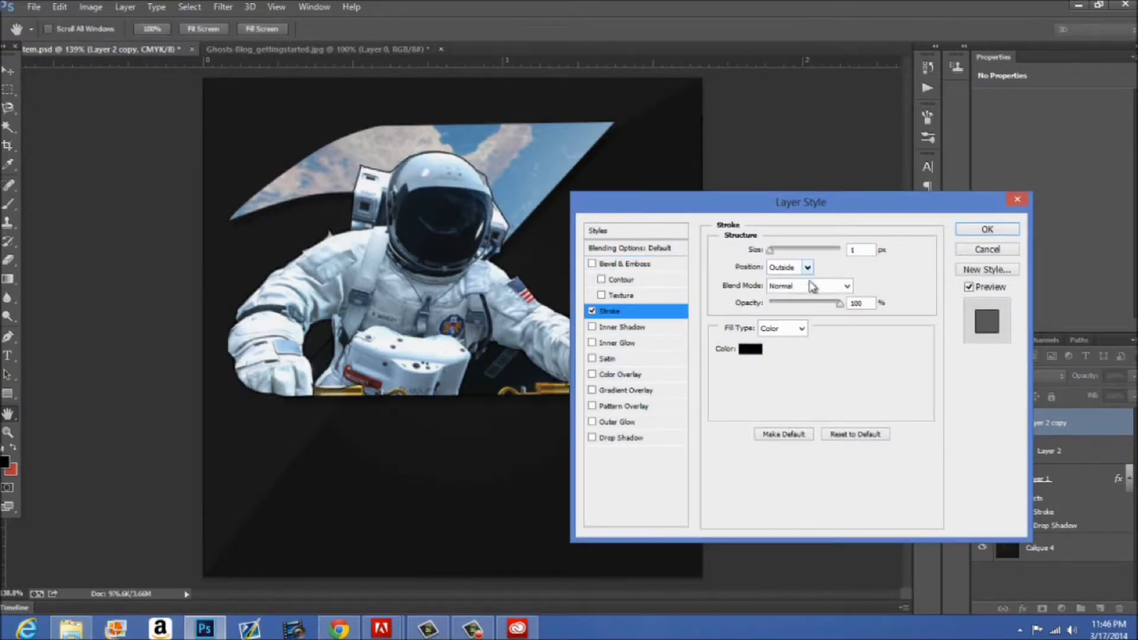
{"action": "left_click_drag", "start_coordinate": [840, 303], "coordinate": [781, 304]}
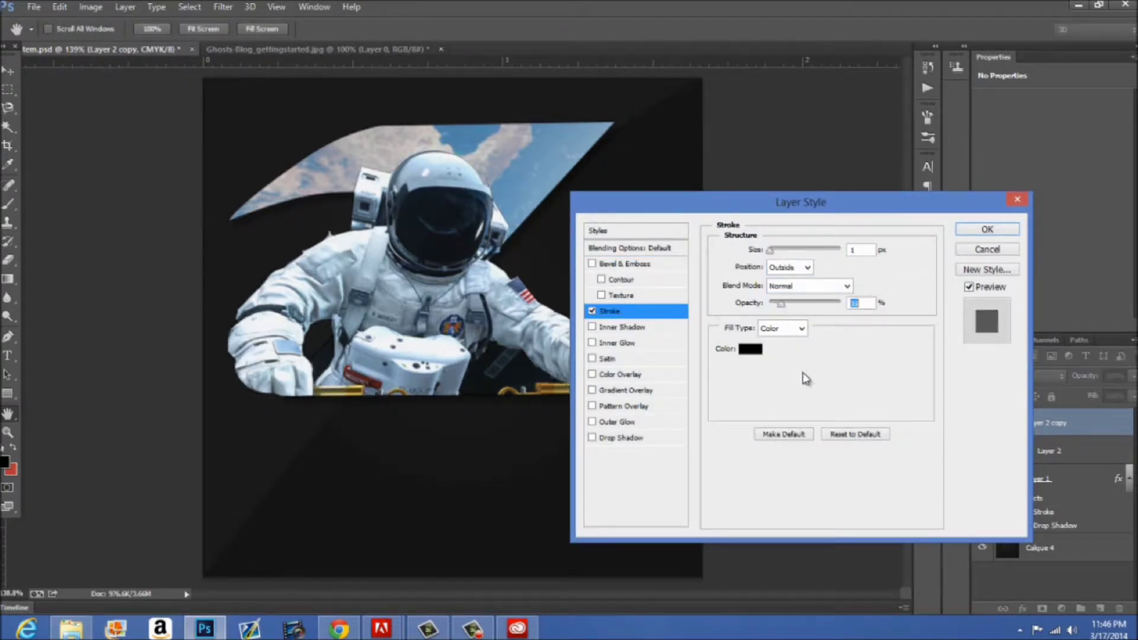
Add a drop shadow to the cutout with 11% opacity, 54° angle, 8 px distance, 0% spread and 0 px size.
{"action": "left_click", "coordinate": [592, 439]}
{"action": "left_click", "coordinate": [620, 439]}
{"action": "left_click_drag", "start_coordinate": [824, 270], "coordinate": [937, 293]}
{"action": "left_click_drag", "start_coordinate": [769, 209], "coordinate": [830, 216]}
{"action": "left_click_drag", "start_coordinate": [845, 301], "coordinate": [837, 288]}
{"action": "type", "text": "910"}
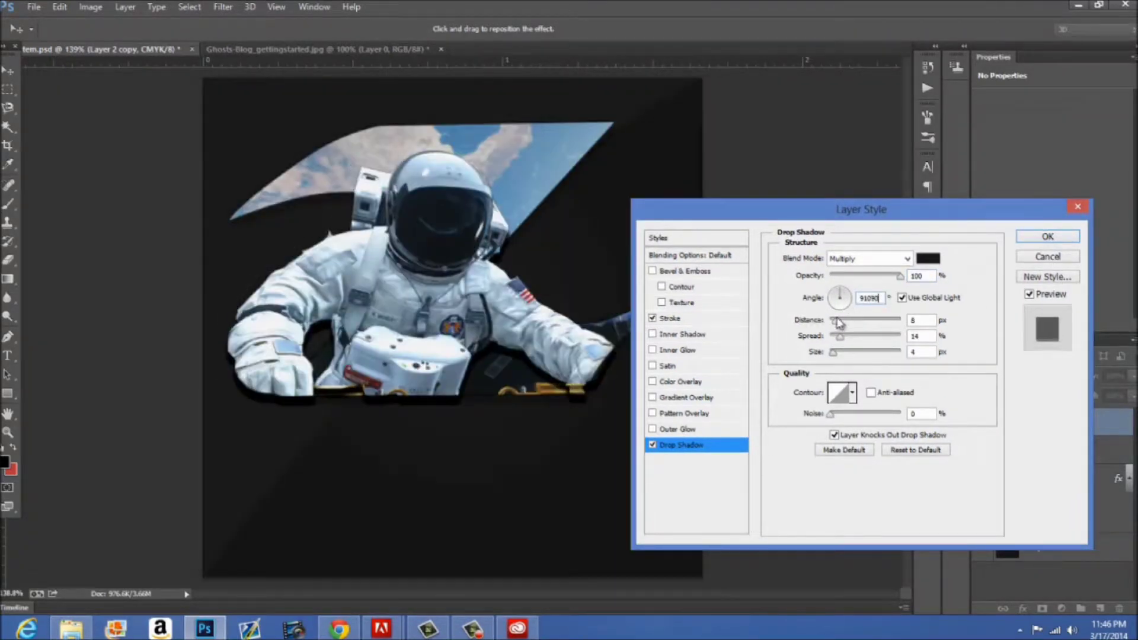
{"action": "type", "text": "90"}
{"action": "mouse_move", "coordinate": [837, 288]}
{"action": "left_mouse_down"}
{"action": "mouse_move", "coordinate": [865, 285]}
{"action": "mouse_move", "coordinate": [847, 287]}
{"action": "left_mouse_up"}
{"action": "left_click_drag", "start_coordinate": [840, 337], "coordinate": [834, 336]}
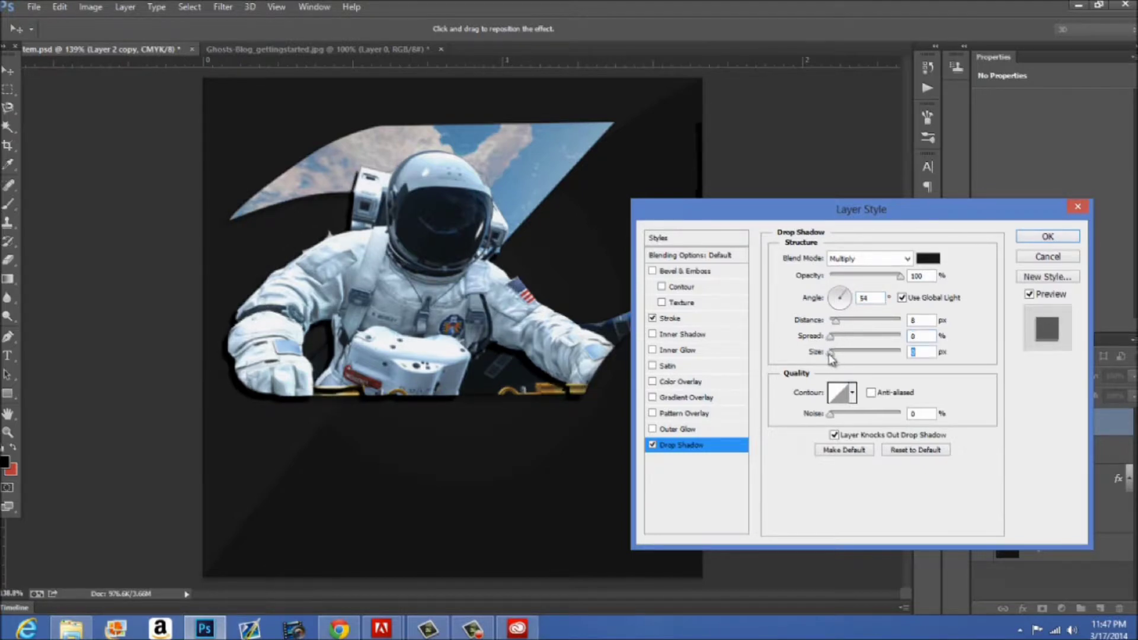
{"action": "left_click_drag", "start_coordinate": [899, 277], "coordinate": [830, 289]}
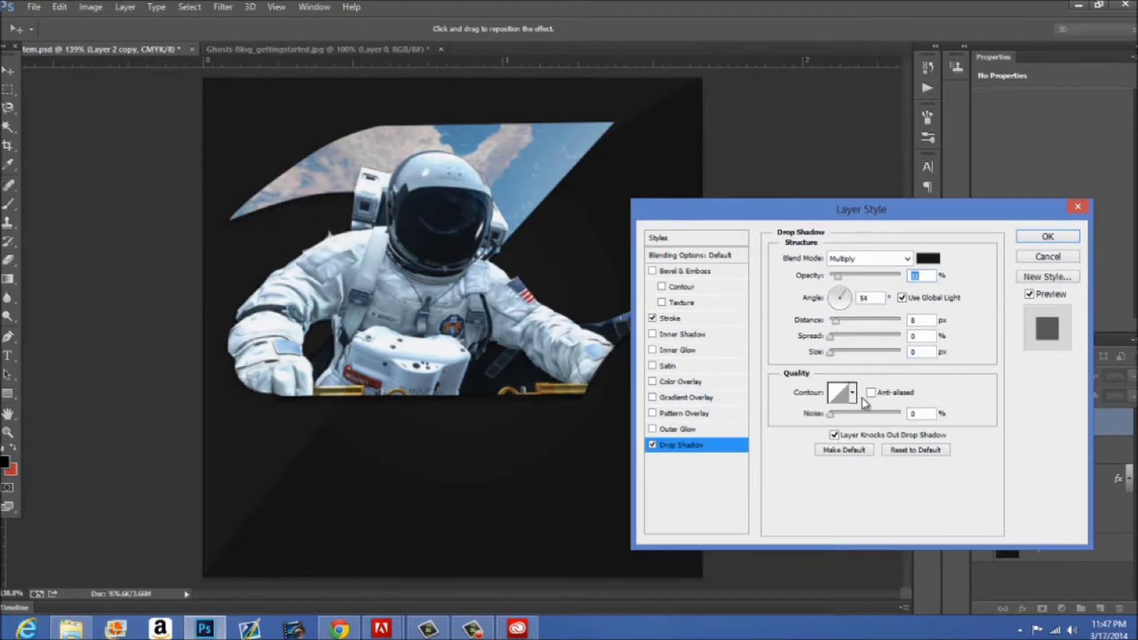
{"action": "left_click", "coordinate": [1047, 237]}
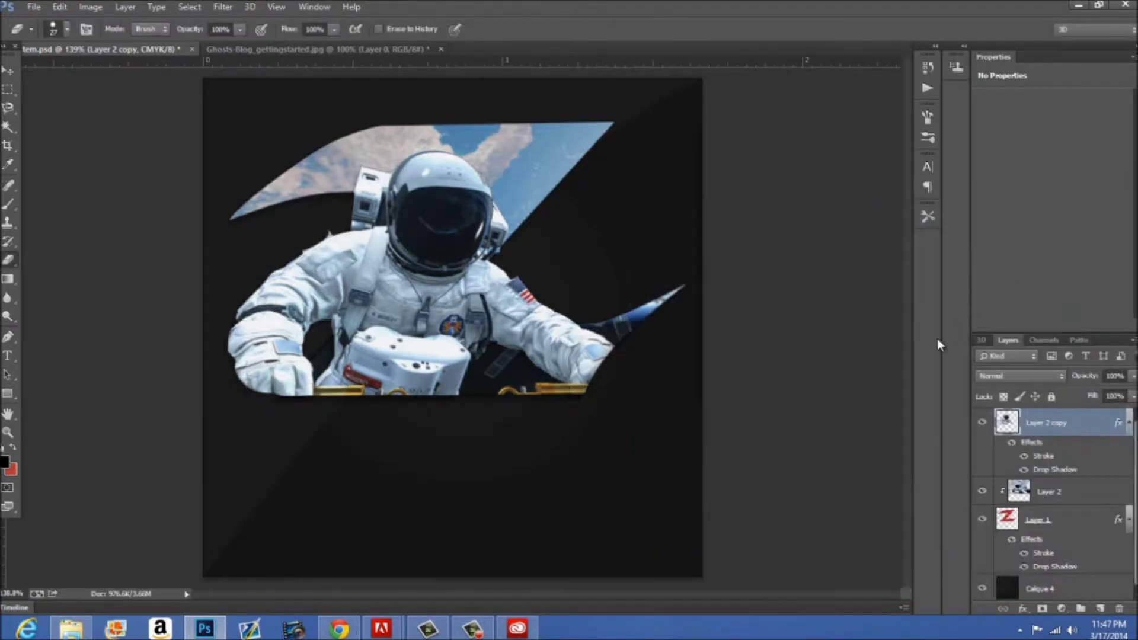
Add the text "NAME" beneath the Z logo in the Batman Forever font at 33 pt.
{"action": "key", "text": "t"}
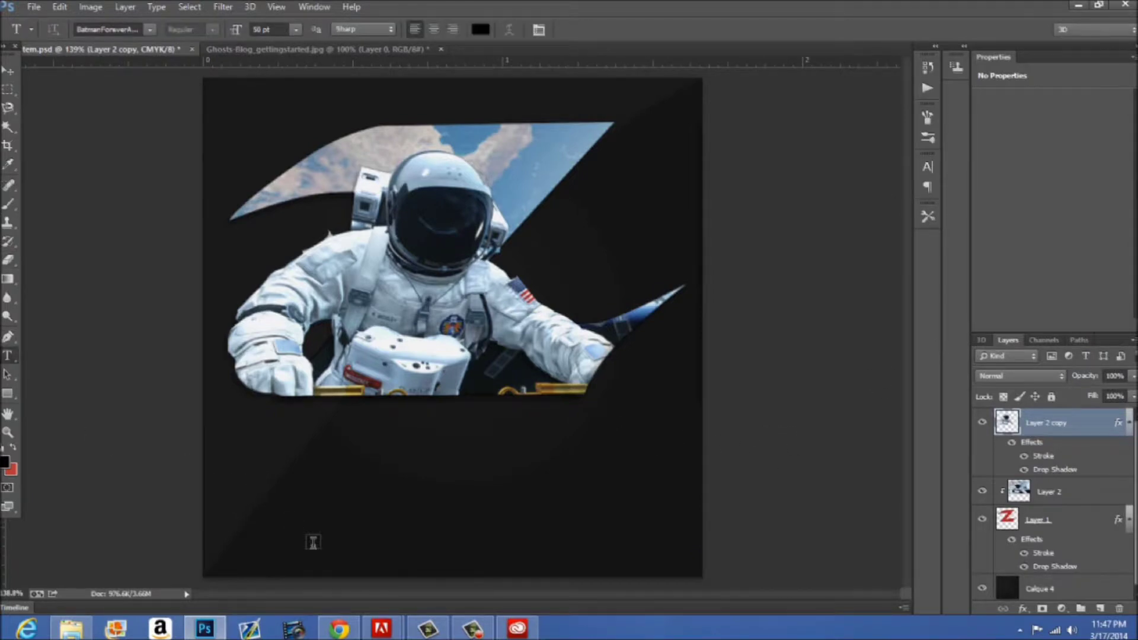
{"action": "left_click", "coordinate": [293, 539]}
{"action": "type", "text": "NAME"}
{"action": "key", "text": "ctrl+a"}
{"action": "left_click_drag", "start_coordinate": [235, 30], "coordinate": [227, 30]}
{"action": "left_click_drag", "start_coordinate": [427, 380], "coordinate": [352, 380]}
{"action": "left_click", "coordinate": [729, 29]}
Copy the Z letter layer's style onto the NAME text layer and narrow the text slightly to fit the canvas.
{"action": "scroll", "coordinate": [1089, 489], "scroll_direction": "down", "scroll_amount": 1}
{"action": "right_click", "coordinate": [1084, 522]}
{"action": "left_click", "coordinate": [960, 462]}
{"action": "scroll", "coordinate": [1090, 464], "scroll_direction": "up", "scroll_amount": 1}
{"action": "right_click", "coordinate": [1050, 423]}
{"action": "left_click", "coordinate": [856, 490]}
{"action": "key", "text": "ctrl+t"}
{"action": "left_click_drag", "start_coordinate": [703, 497], "coordinate": [695, 497]}
{"action": "key", "text": "Return"}
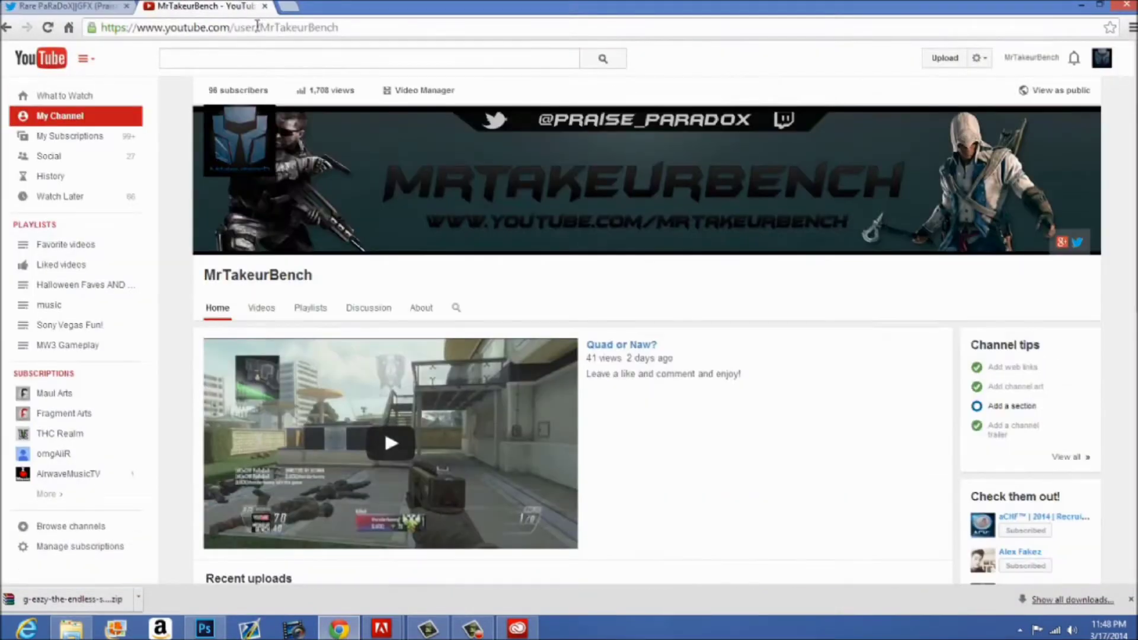
Switch to the web browser, search Google Images for "space" and narrow the results to Hd.
{"action": "left_click", "coordinate": [261, 29]}
{"action": "type", "text": "space"}
{"action": "key", "text": "Return"}
{"action": "left_click", "coordinate": [166, 108]}
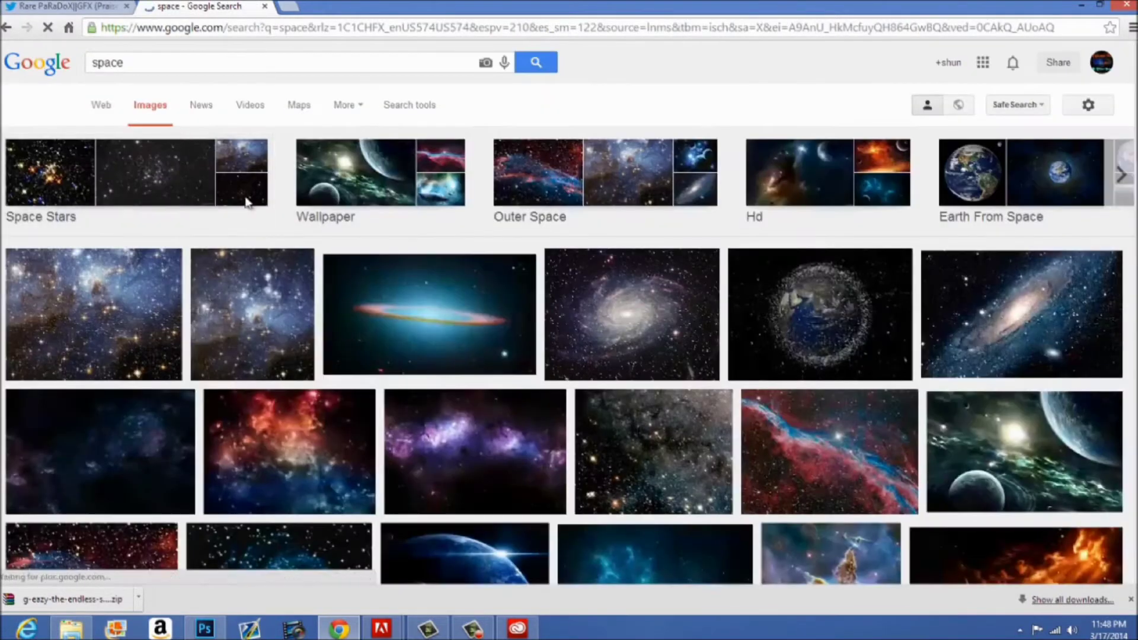
{"action": "left_click", "coordinate": [795, 199]}
Browse the space images and open the source page of the orange sunrise-over-planet wallpaper.
{"action": "scroll", "coordinate": [719, 474], "scroll_direction": "down", "scroll_amount": 10}
{"action": "scroll", "coordinate": [682, 255], "scroll_direction": "down", "scroll_amount": 1}
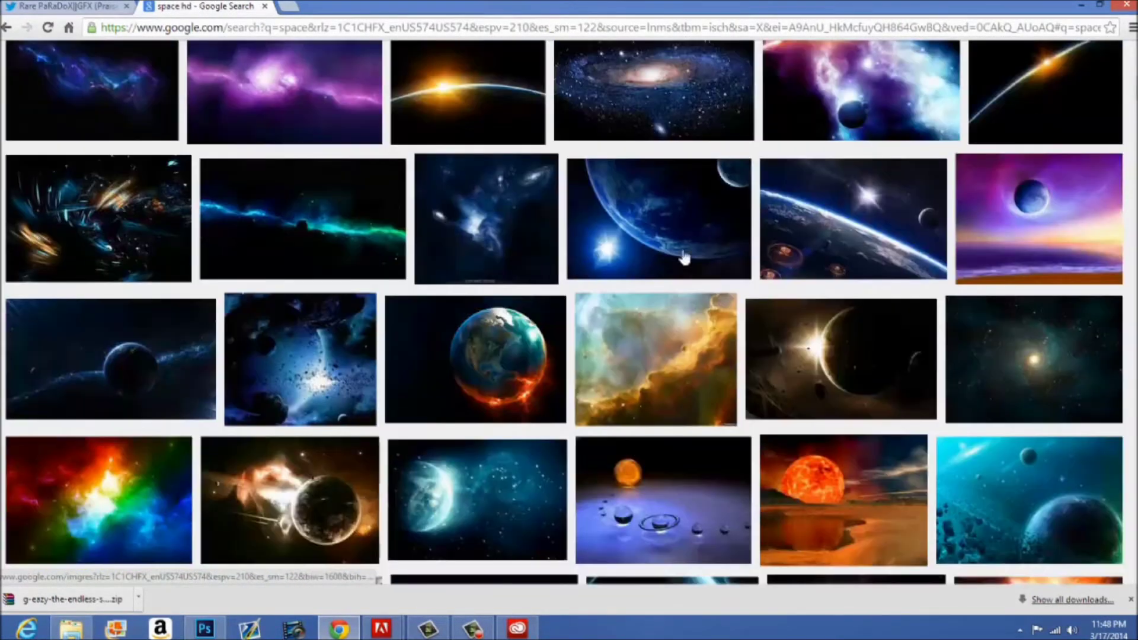
{"action": "scroll", "coordinate": [641, 249], "scroll_direction": "up", "scroll_amount": 3}
{"action": "left_click", "coordinate": [465, 287]}
{"action": "left_click", "coordinate": [474, 290]}
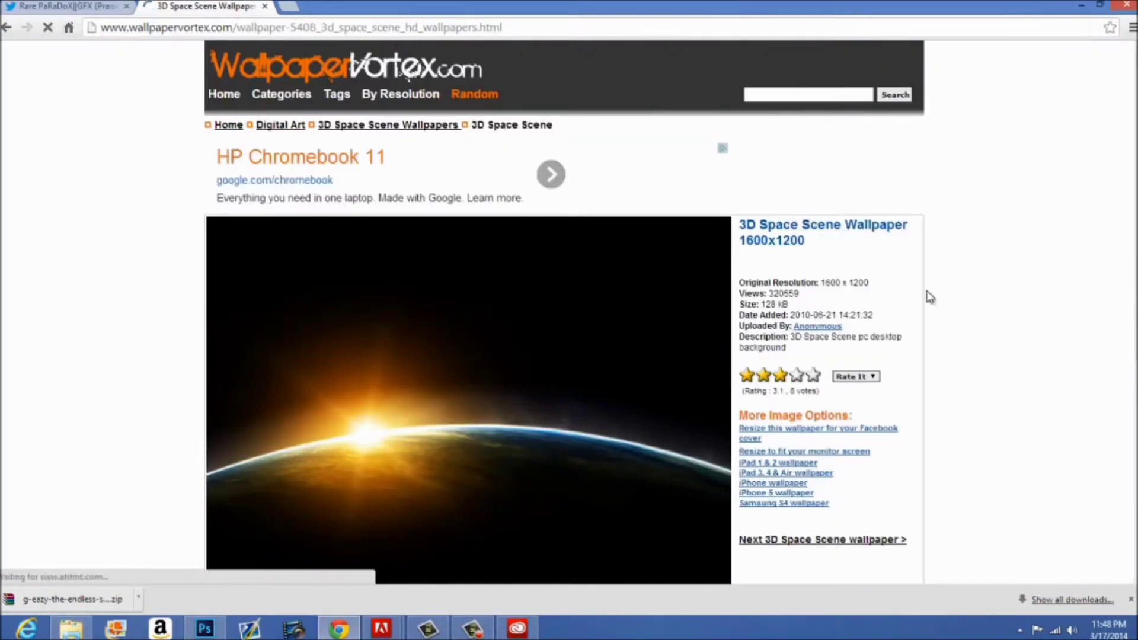
{"action": "scroll", "coordinate": [919, 261], "scroll_direction": "down", "scroll_amount": 3}
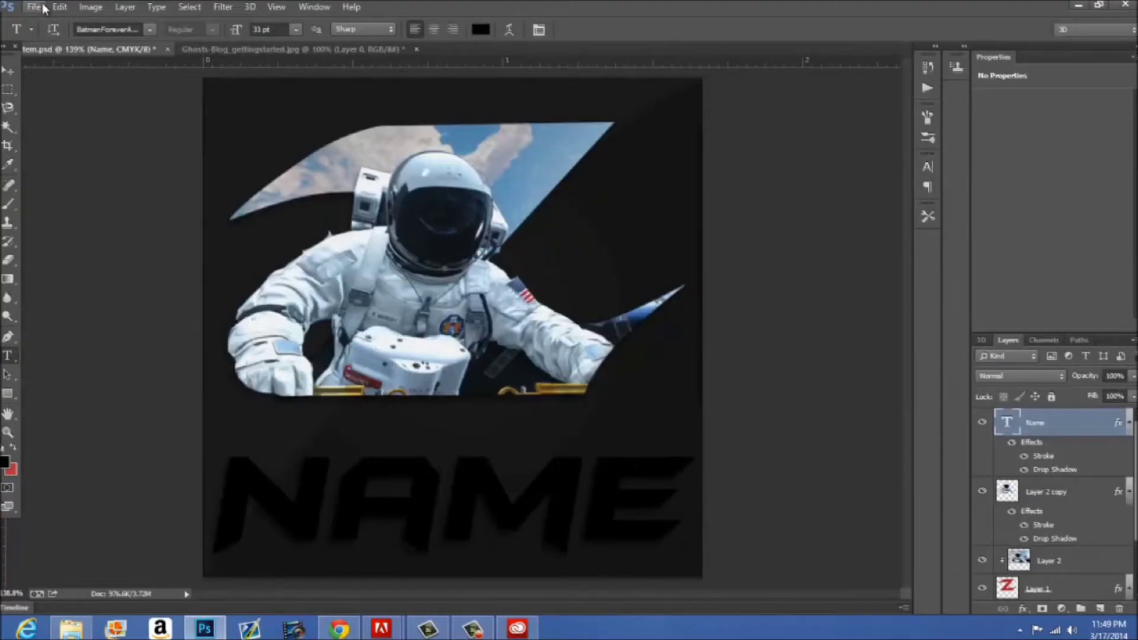
Switch to Photoshop, open Space-HD-Wallpaper_Pack2-19.jpg and bring it into the logo document as a new layer.
{"action": "left_click", "coordinate": [42, 8]}
{"action": "left_click", "coordinate": [50, 37]}
{"action": "left_click", "coordinate": [51, 218]}
{"action": "left_click_drag", "start_coordinate": [1134, 148], "coordinate": [1103, 448]}
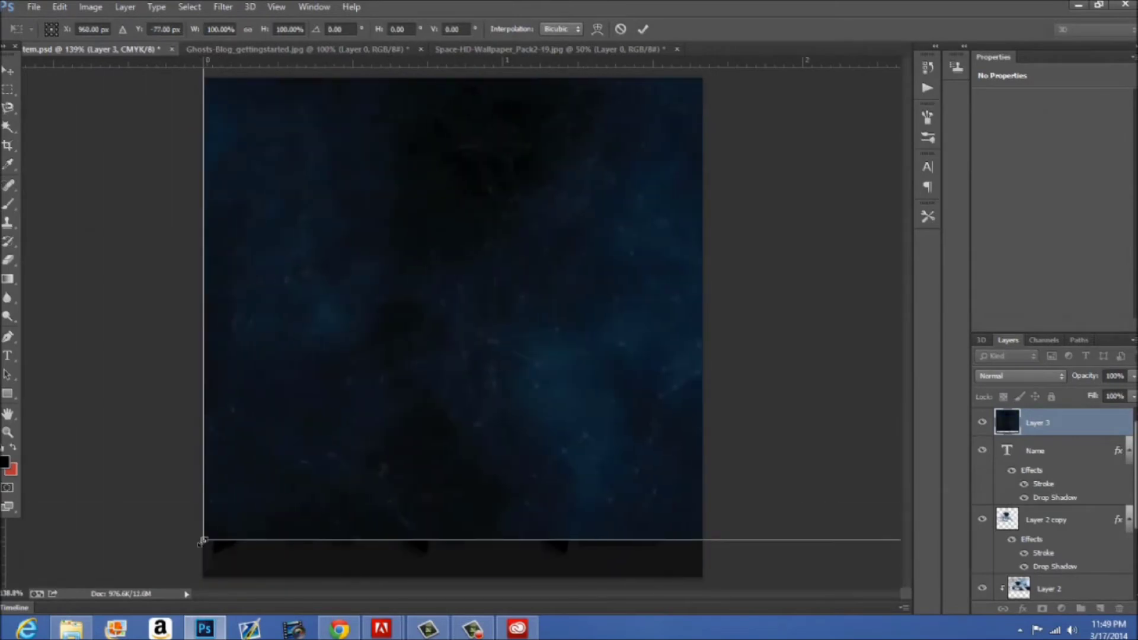
Scale down and reposition the space wallpaper so the Earth and its blue edge fill the canvas.
{"action": "left_click_drag", "start_coordinate": [251, 536], "coordinate": [623, 160]}
{"action": "left_click_drag", "start_coordinate": [675, 113], "coordinate": [116, 513]}
{"action": "left_click_drag", "start_coordinate": [59, 561], "coordinate": [137, 519]}
{"action": "left_click_drag", "start_coordinate": [372, 469], "coordinate": [246, 448]}
{"action": "left_click_drag", "start_coordinate": [767, 506], "coordinate": [912, 582]}
{"action": "left_click", "coordinate": [644, 29]}
Move the space wallpaper layer between Layer 1 and Calque 4 and set its fill to 77% and opacity to 61%.
{"action": "left_click", "coordinate": [1110, 396]}
{"action": "left_click_drag", "start_coordinate": [1089, 426], "coordinate": [1094, 572]}
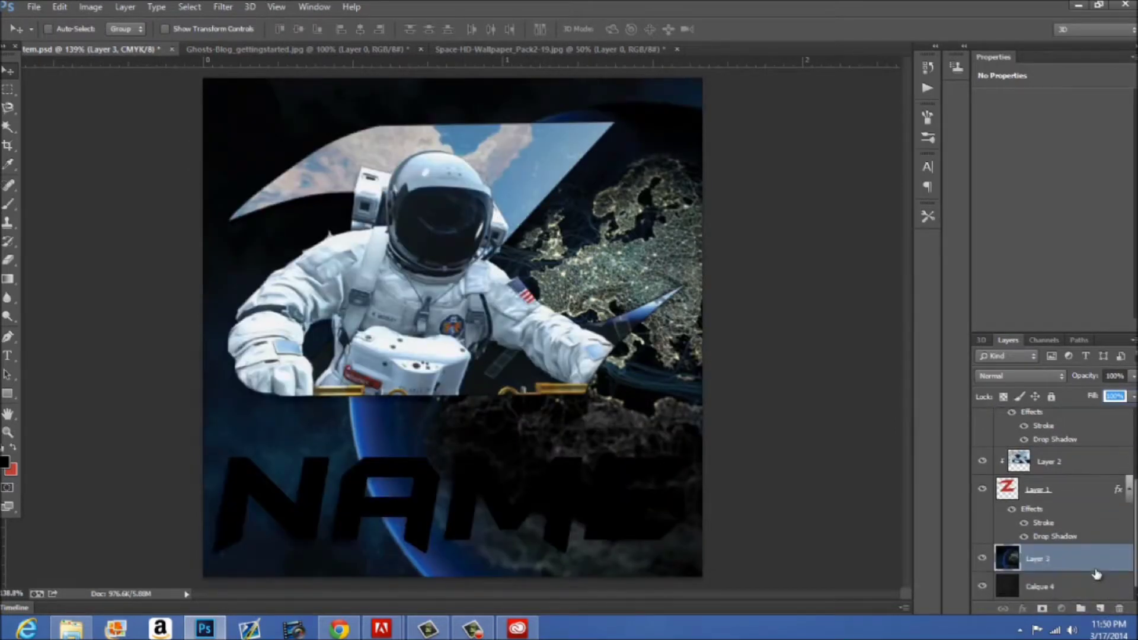
{"action": "left_click_drag", "start_coordinate": [1133, 396], "coordinate": [1102, 414]}
{"action": "left_click_drag", "start_coordinate": [1134, 376], "coordinate": [1107, 394]}
{"action": "left_click", "coordinate": [841, 507]}
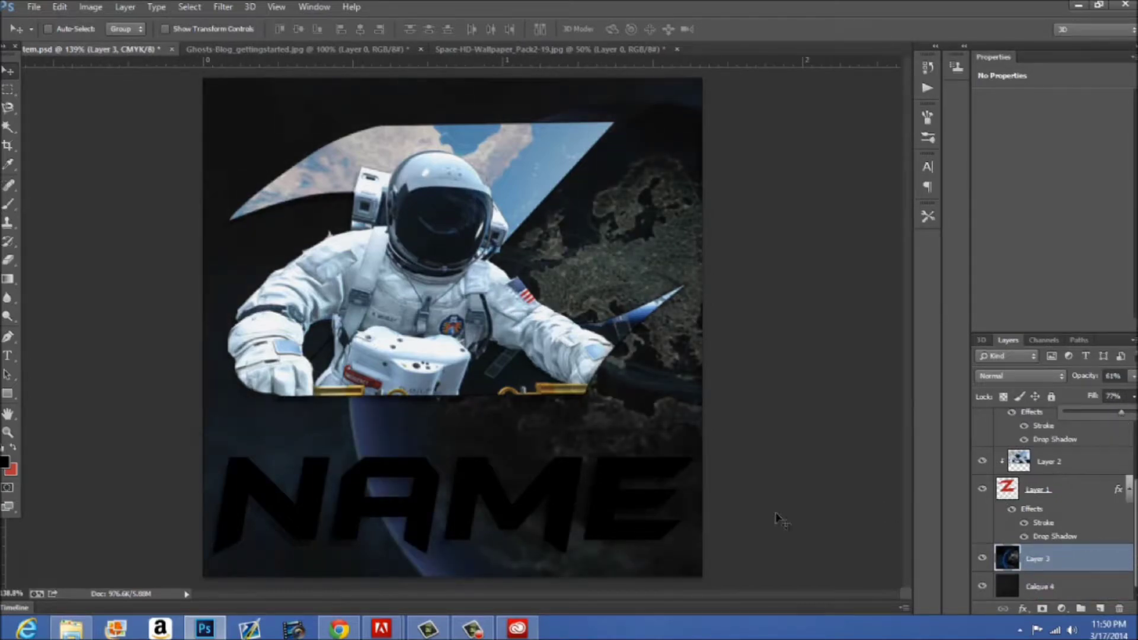
Open cool-background-3d-backgrounds.jpg and bring it into the logo document as a layer directly beneath the Z letter layer.
{"action": "left_click", "coordinate": [34, 7]}
{"action": "left_click", "coordinate": [47, 36]}
{"action": "left_click_drag", "start_coordinate": [1133, 123], "coordinate": [1134, 217]}
{"action": "double_click", "coordinate": [253, 255]}
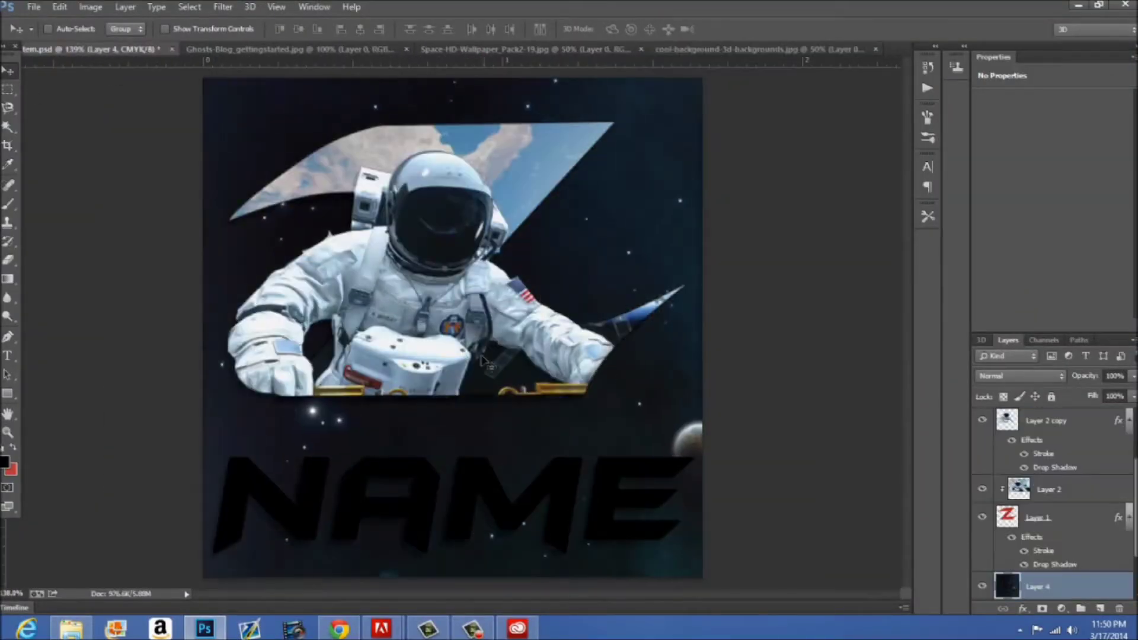
{"action": "scroll", "coordinate": [1079, 522], "scroll_direction": "down", "scroll_amount": 2}
Scale the starfield picture down to cover the canvas with its planets visible and reduce the layer's opacity.
{"action": "key", "text": "ctrl+t"}
{"action": "left_click_drag", "start_coordinate": [318, 542], "coordinate": [466, 376]}
{"action": "left_click_drag", "start_coordinate": [216, 536], "coordinate": [569, 315]}
{"action": "left_click_drag", "start_coordinate": [605, 249], "coordinate": [104, 481]}
{"action": "left_click_drag", "start_coordinate": [76, 552], "coordinate": [569, 237]}
{"action": "left_click_drag", "start_coordinate": [664, 183], "coordinate": [127, 519]}
{"action": "left_click_drag", "start_coordinate": [779, 600], "coordinate": [497, 513]}
{"action": "key", "text": "Return"}
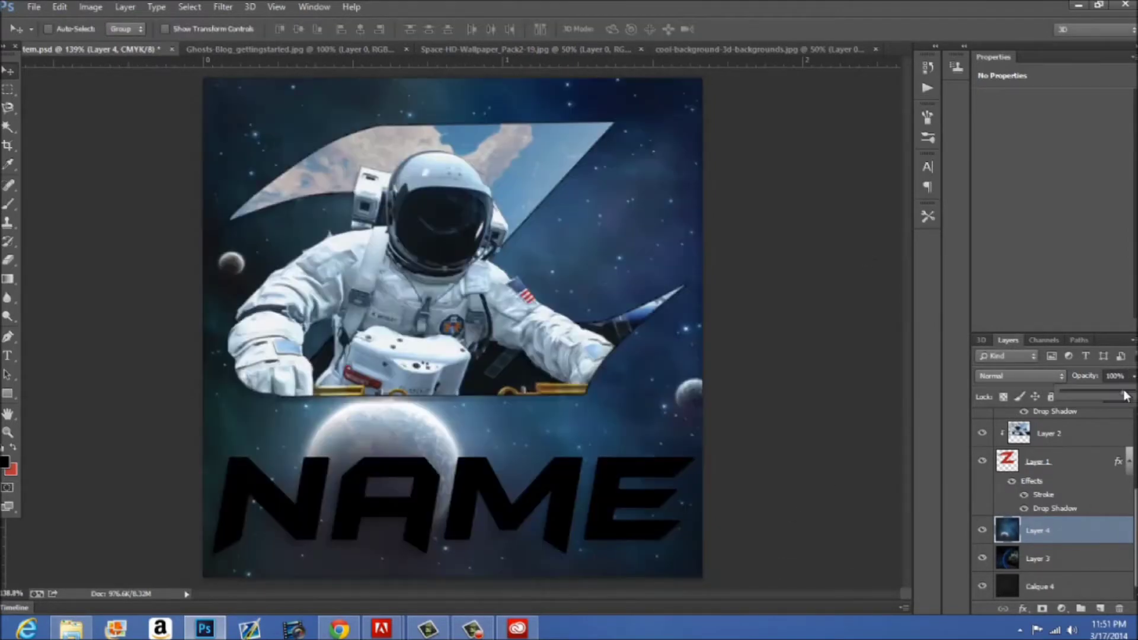
{"action": "left_click", "coordinate": [1043, 433]}
Duplicate Layer 3, move the copy above the NAME text layer and set its fill and opacity to 100%.
{"action": "scroll", "coordinate": [1104, 464], "scroll_direction": "up", "scroll_amount": 3}
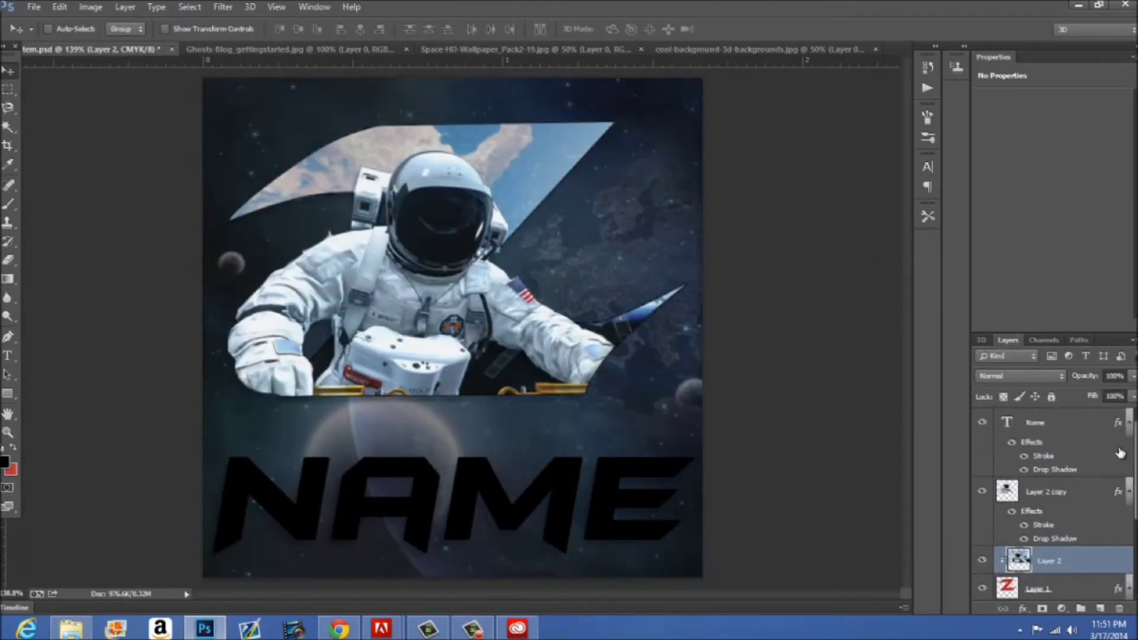
{"action": "scroll", "coordinate": [1103, 494], "scroll_direction": "up", "scroll_amount": 2}
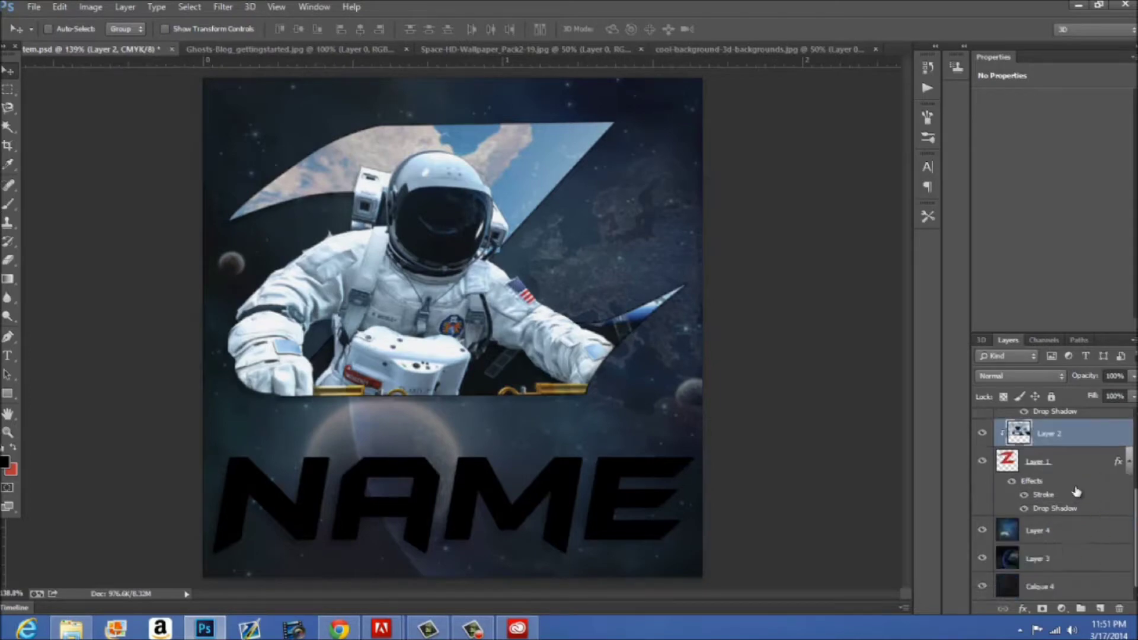
{"action": "right_click", "coordinate": [1094, 558]}
{"action": "left_click", "coordinate": [719, 193]}
{"action": "left_click_drag", "start_coordinate": [1088, 559], "coordinate": [1114, 422]}
{"action": "left_click", "coordinate": [1120, 398]}
{"action": "left_click", "coordinate": [1134, 397]}
Clip the Layer 3 copy to the NAME text and scale it to about 61% width so the Earth lights fill the letters.
{"action": "right_click", "coordinate": [1071, 424]}
{"action": "left_click", "coordinate": [938, 221]}
{"action": "left_click_drag", "start_coordinate": [676, 396], "coordinate": [460, 584]}
{"action": "left_click_drag", "start_coordinate": [889, 552], "coordinate": [572, 521]}
{"action": "key", "text": "ctrl+t"}
{"action": "left_click_drag", "start_coordinate": [702, 272], "coordinate": [529, 369]}
{"action": "left_click_drag", "start_coordinate": [501, 481], "coordinate": [673, 440]}
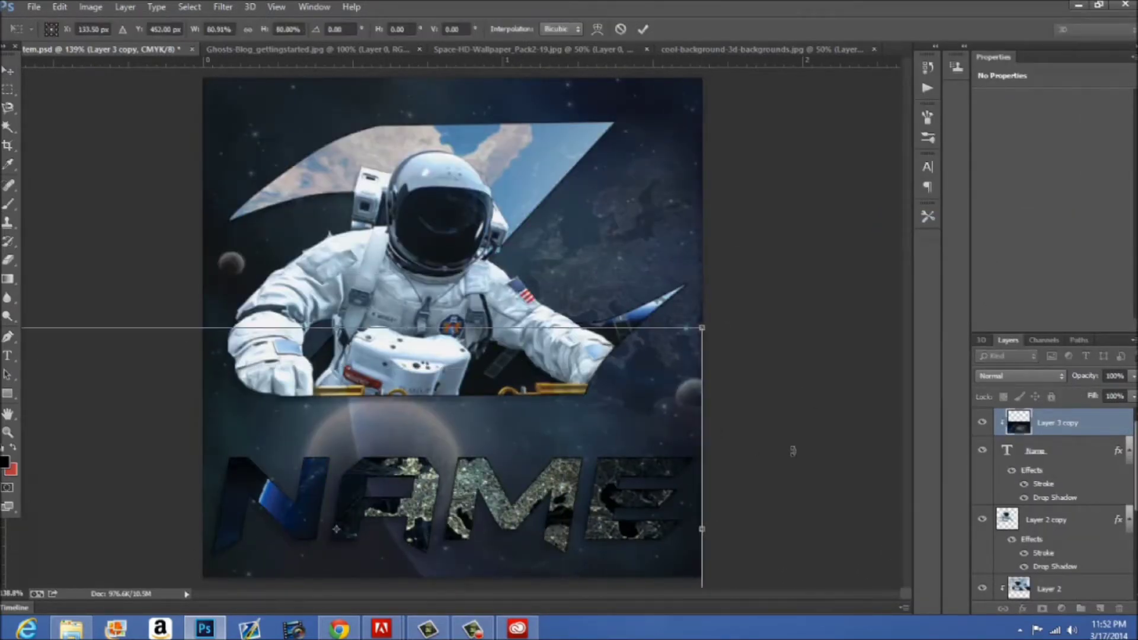
{"action": "left_click", "coordinate": [643, 29]}
Add an outer glow to the NAME text layer with a 4 px size and reduced opacity.
{"action": "double_click", "coordinate": [1088, 455]}
{"action": "left_click", "coordinate": [652, 430]}
{"action": "left_click", "coordinate": [695, 430]}
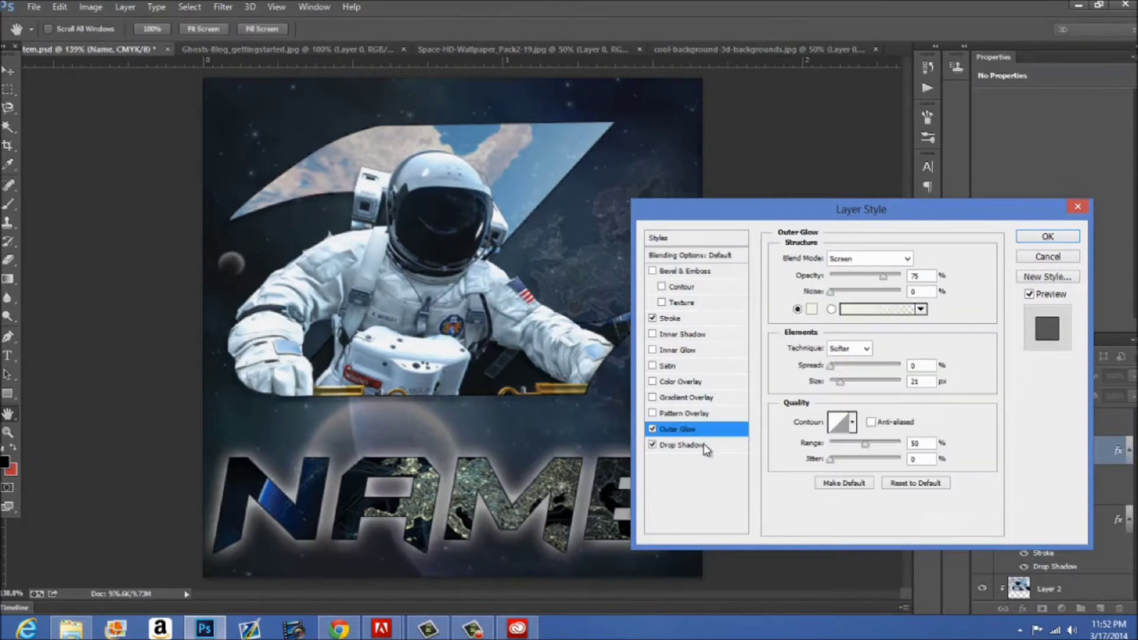
{"action": "left_click_drag", "start_coordinate": [837, 383], "coordinate": [832, 389]}
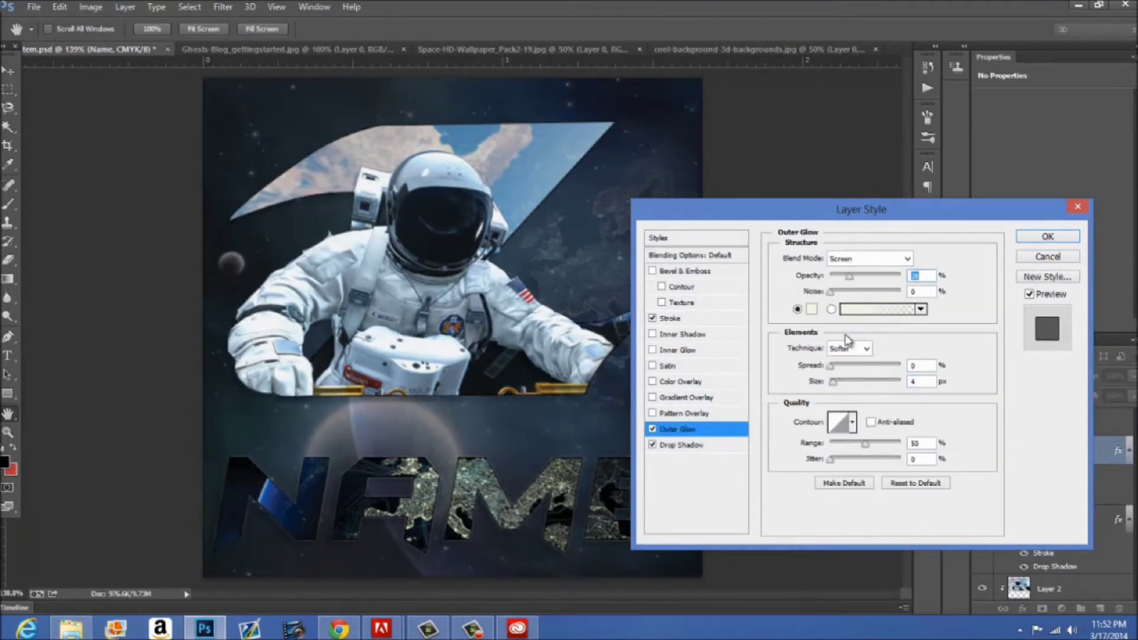
{"action": "left_click", "coordinate": [682, 446]}
{"action": "left_click", "coordinate": [1033, 239]}
Set the drop shadow opacity of the Z letter layer to 36%.
{"action": "scroll", "coordinate": [1076, 515], "scroll_direction": "down", "scroll_amount": 3}
{"action": "double_click", "coordinate": [1077, 520]}
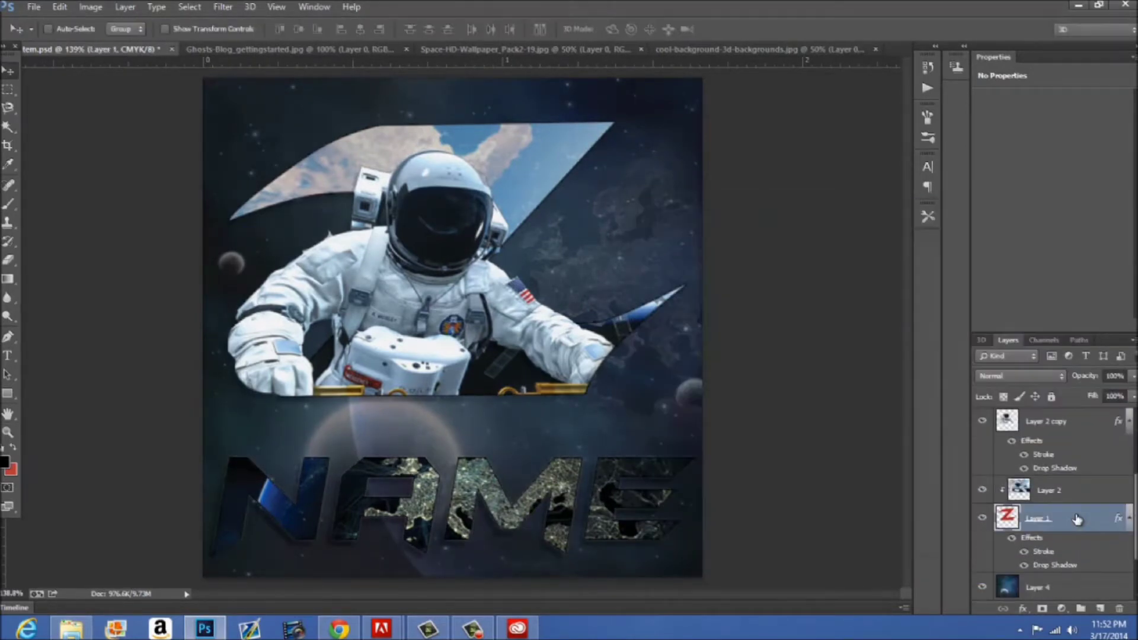
{"action": "left_click_drag", "start_coordinate": [844, 278], "coordinate": [856, 280]}
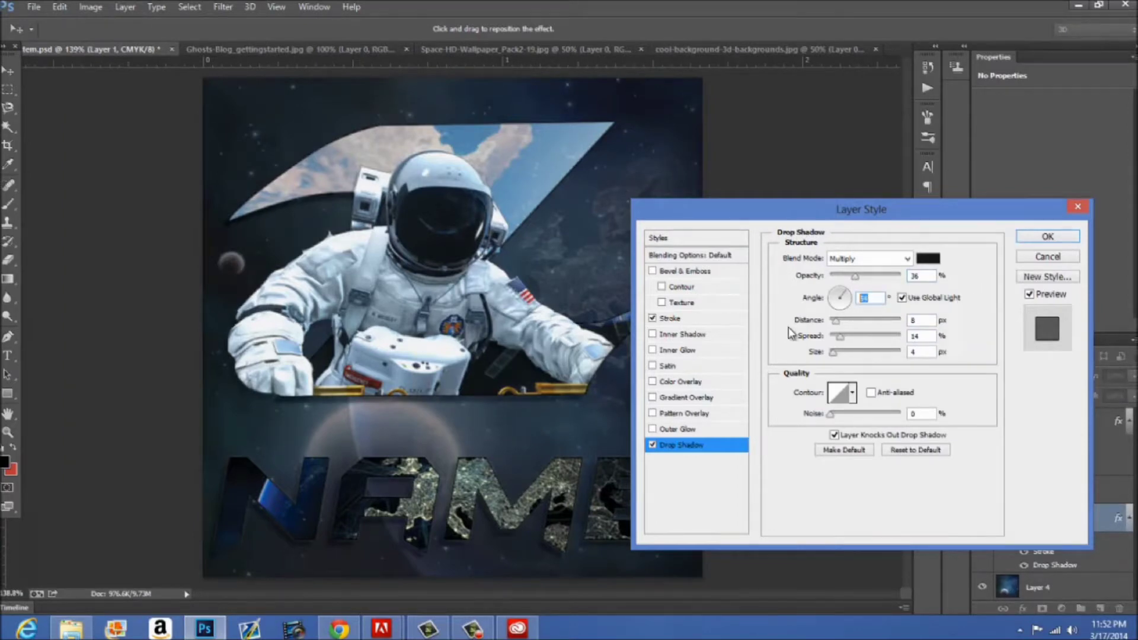
{"action": "left_click", "coordinate": [1048, 236]}
{"action": "left_click", "coordinate": [34, 6]}
{"action": "left_click", "coordinate": [518, 629]}
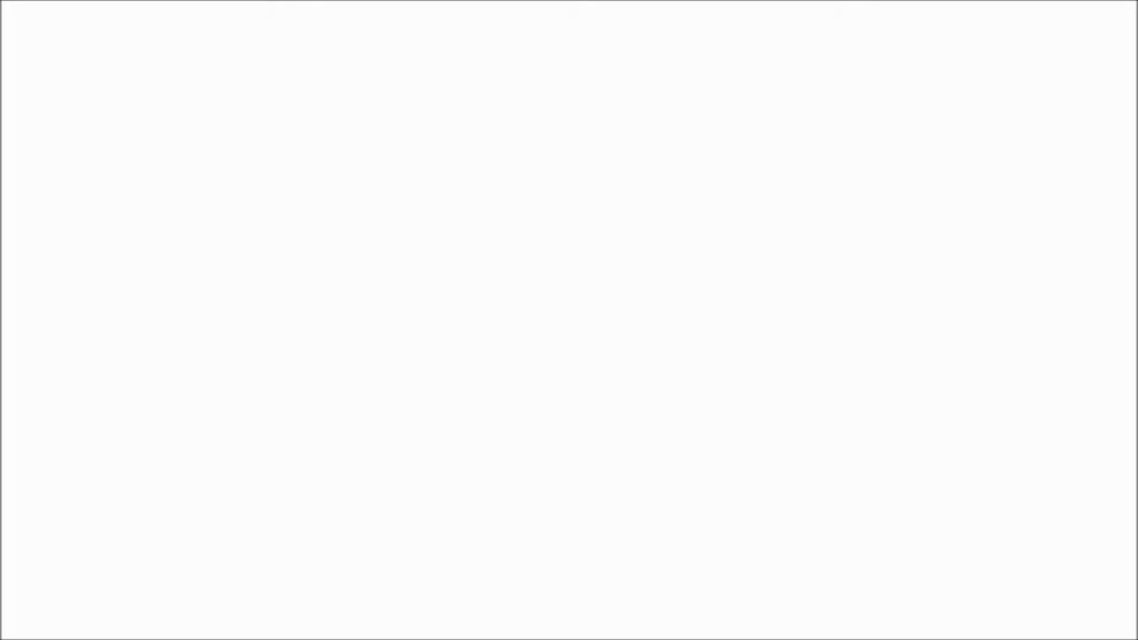